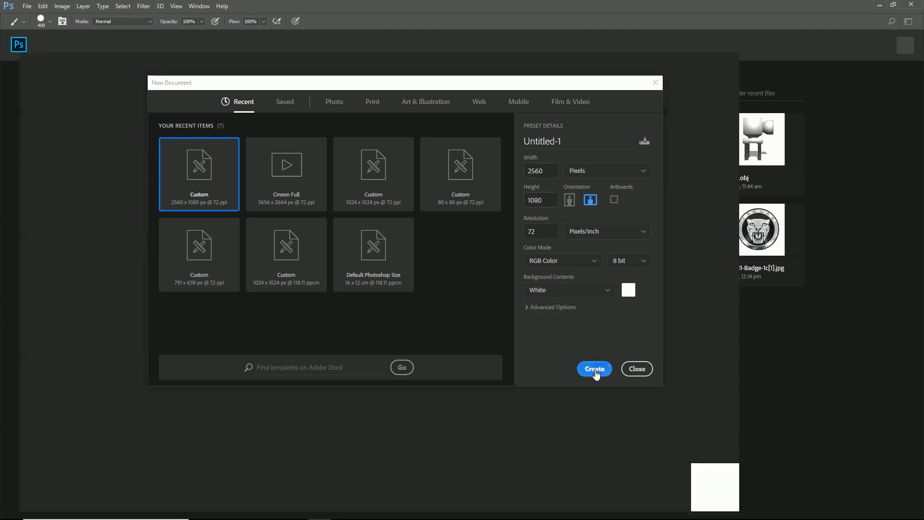
- Create the white 2560 × 1080 px document and choose the textured size 44 brush preset for the Brush tool
scroll(533, 273, "down", 1)
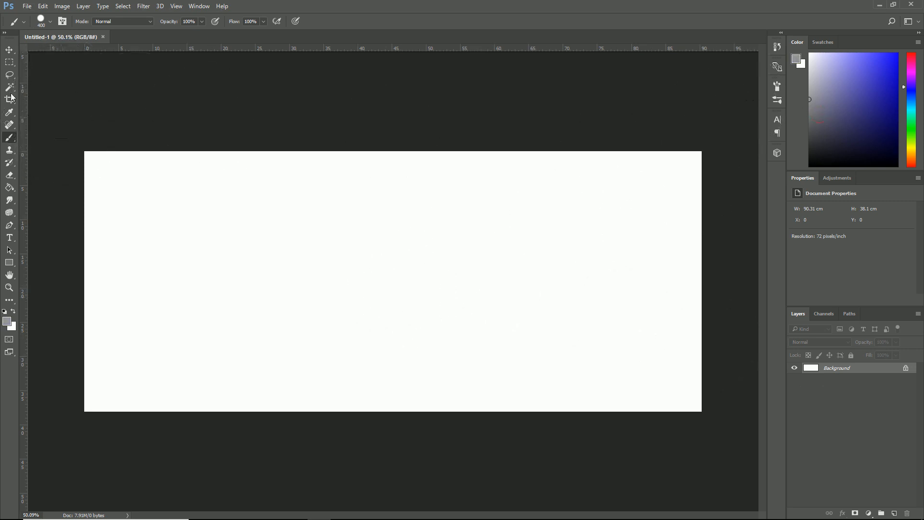
left_click(48, 25)
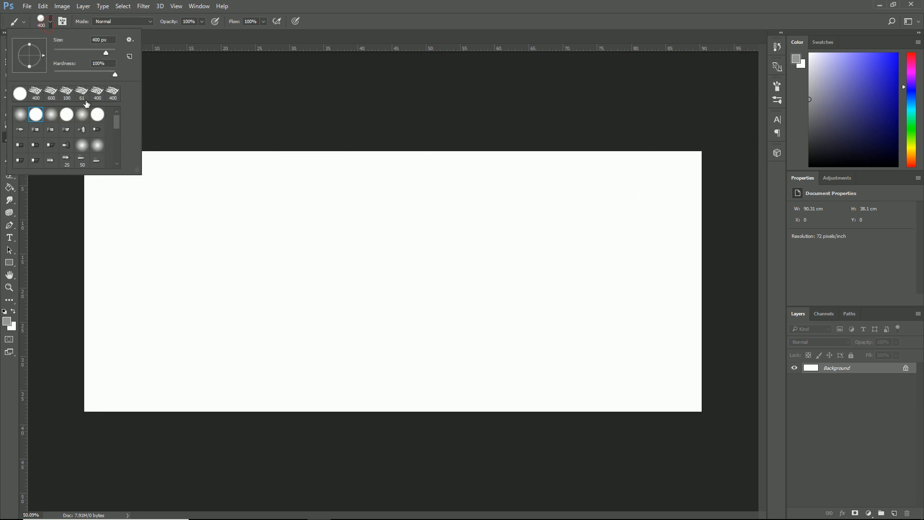
left_click_drag(115, 121, 114, 146)
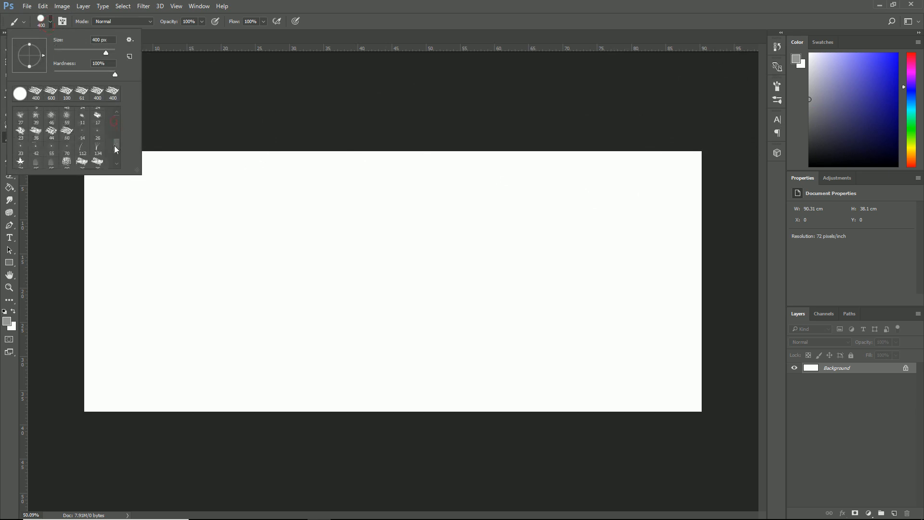
left_click(52, 134)
- Try the textured brush with a grey zigzag stroke across the canvas's left half and undo it
mouse_move(151, 225)
left_mouse_down()
mouse_move(285, 329)
mouse_move(340, 320)
left_mouse_up()
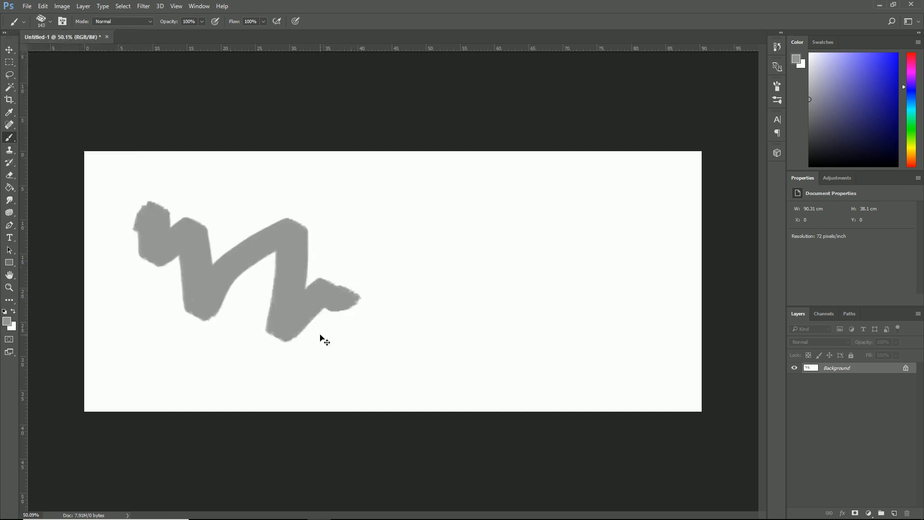
key("ctrl+z")
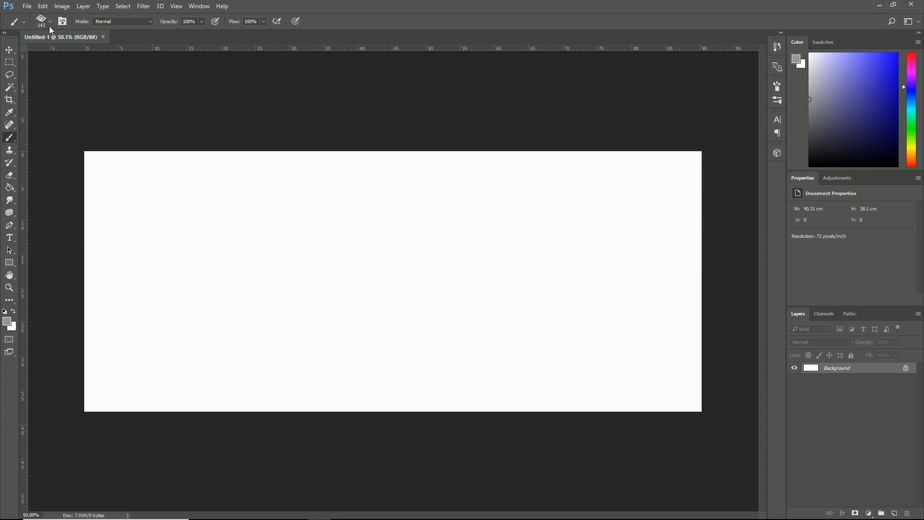
left_click(50, 22)
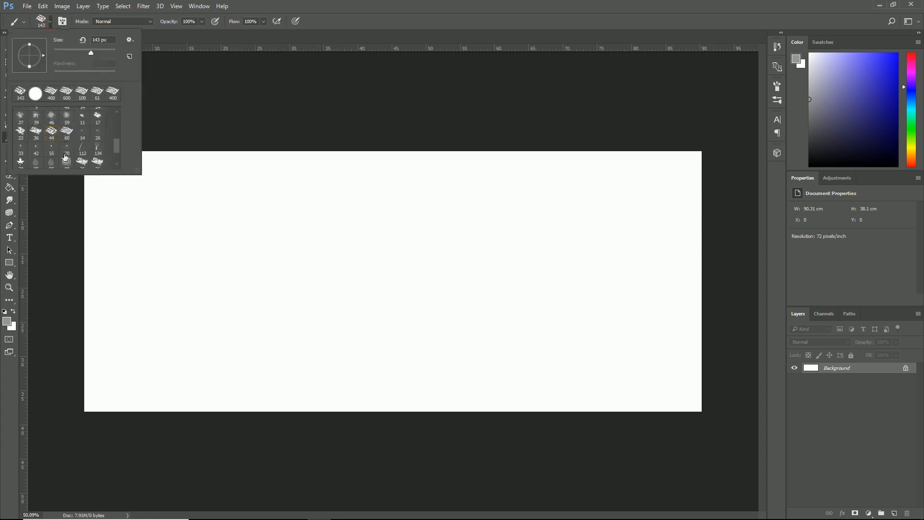
left_click(243, 117)
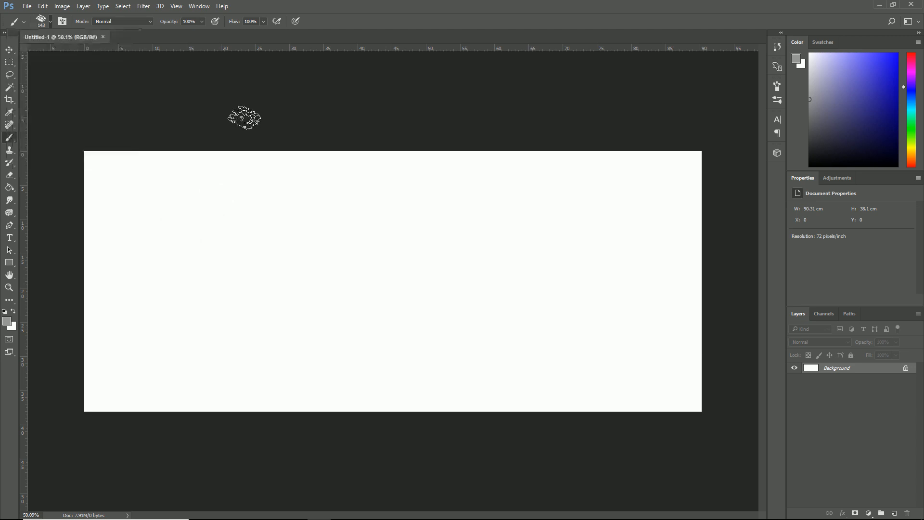
- Enlarge the brush to 400 px, try it with a short stroke, and undo that stroke
key("bracketright")
key("bracketright")
key("bracketright")
key("bracketright")
key("bracketright")
key("bracketright")
mouse_move(196, 247)
left_mouse_down()
mouse_move(247, 311)
mouse_move(265, 307)
left_mouse_up()
key("ctrl+z")
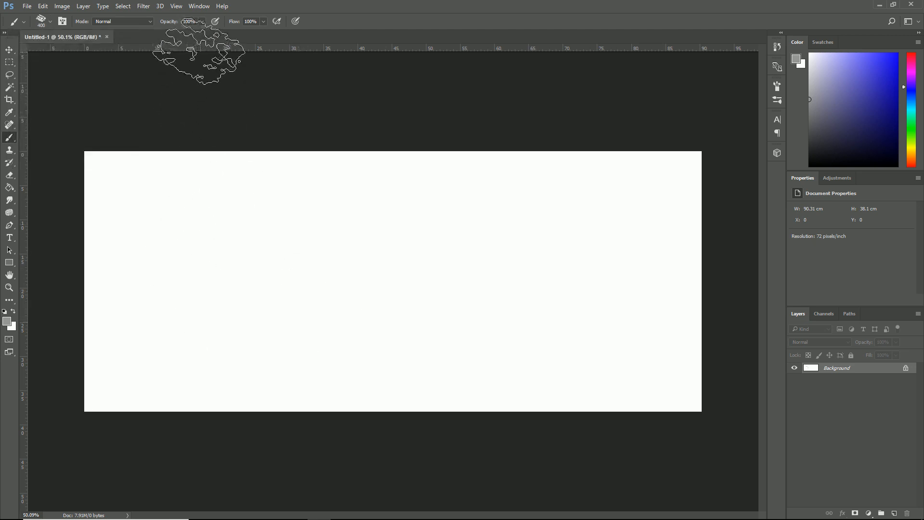
- Enable Shape Dynamics for the brush with 51% size jitter and 21% angle jitter, plus Scattering at 54%
left_click(62, 21)
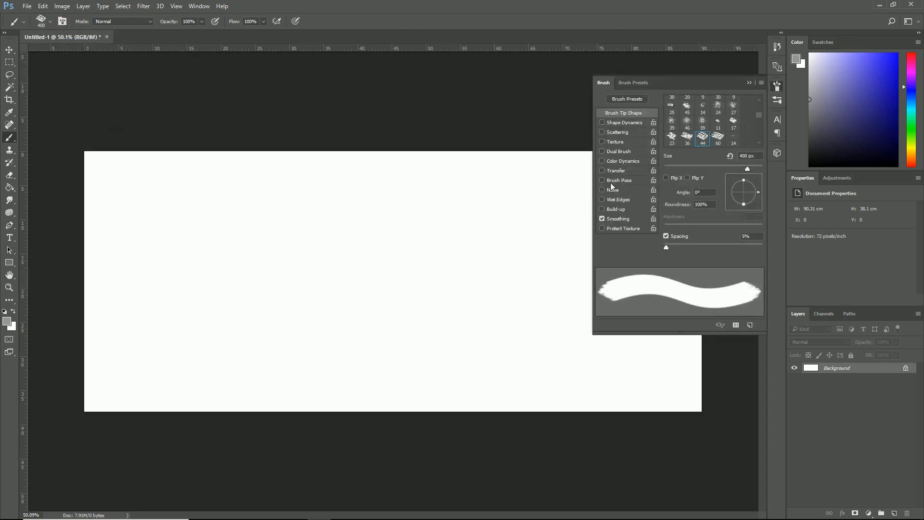
left_click(620, 124)
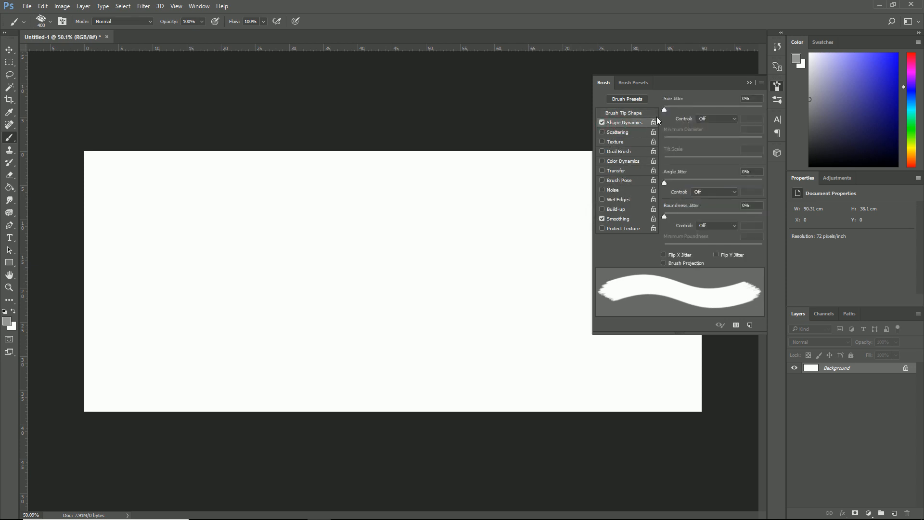
left_click_drag(667, 107, 729, 113)
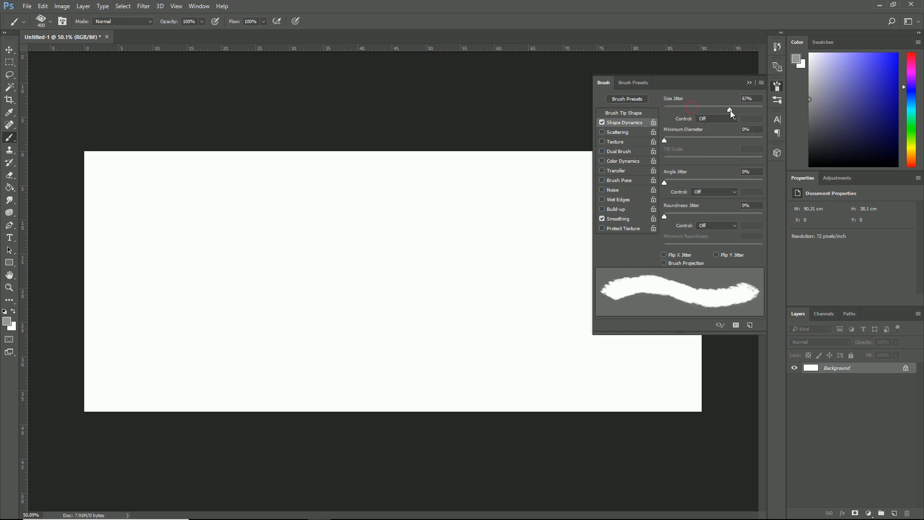
left_click_drag(663, 183, 686, 184)
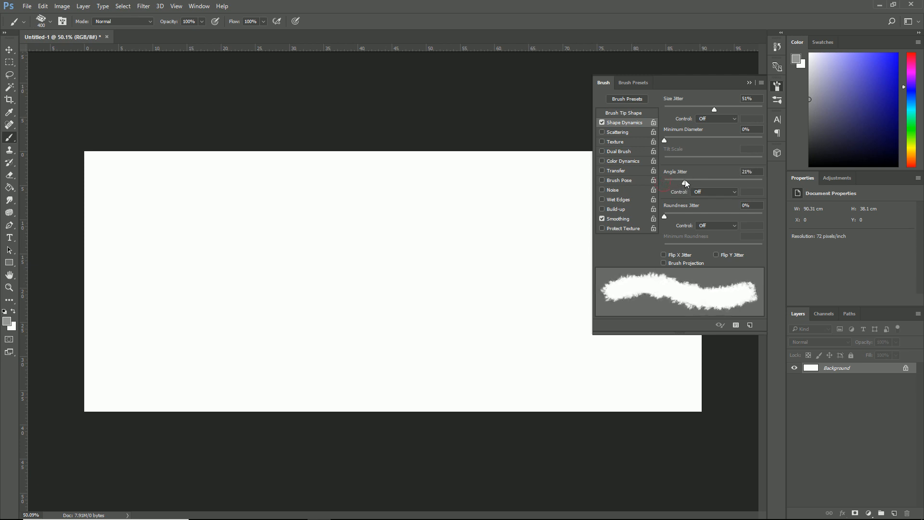
left_click(621, 133)
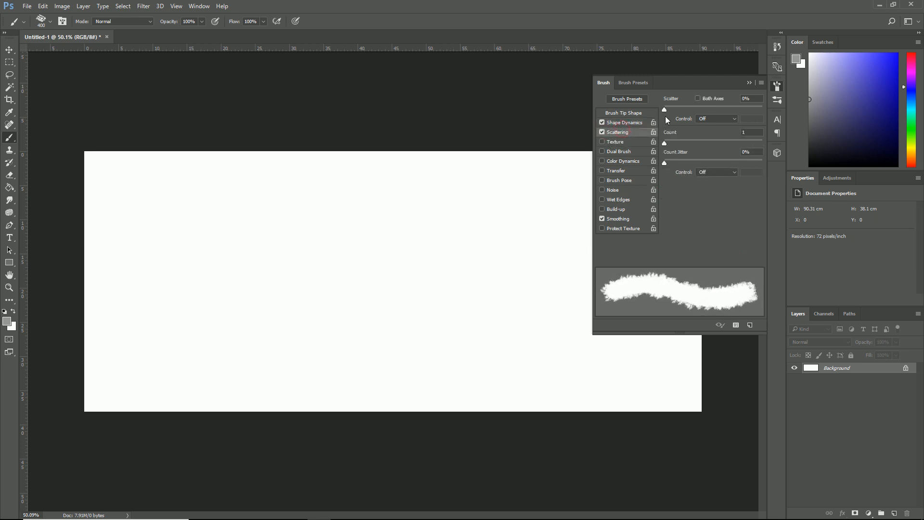
mouse_move(664, 110)
left_mouse_down()
mouse_move(679, 108)
mouse_move(669, 114)
left_mouse_up()
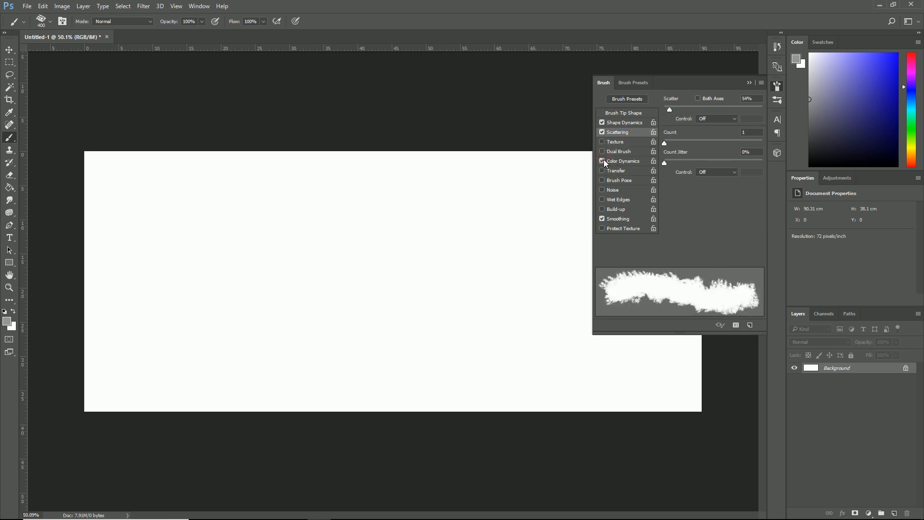
- Enable Color Dynamics for the brush with 25% saturation jitter and 24% brightness jitter, and turn on Noise
left_click(625, 160)
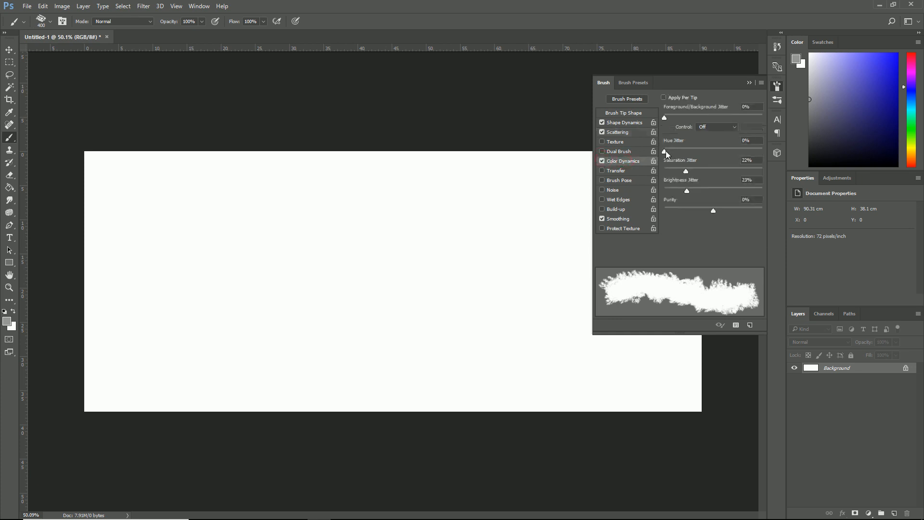
left_click_drag(664, 153, 699, 155)
left_click_drag(686, 191, 688, 189)
left_click(601, 189)
left_click(608, 189)
left_click(665, 120)
left_click(624, 190)
- Paint a few grey test strokes across the canvas with the adjusted brush and undo them all
mouse_move(159, 218)
left_mouse_down()
mouse_move(166, 253)
mouse_move(357, 310)
mouse_move(385, 337)
left_mouse_up()
mouse_move(369, 260)
left_mouse_down()
mouse_move(347, 299)
mouse_move(231, 262)
mouse_move(206, 310)
mouse_move(258, 278)
mouse_move(315, 300)
mouse_move(432, 313)
left_mouse_up()
left_click_drag(435, 247, 452, 268)
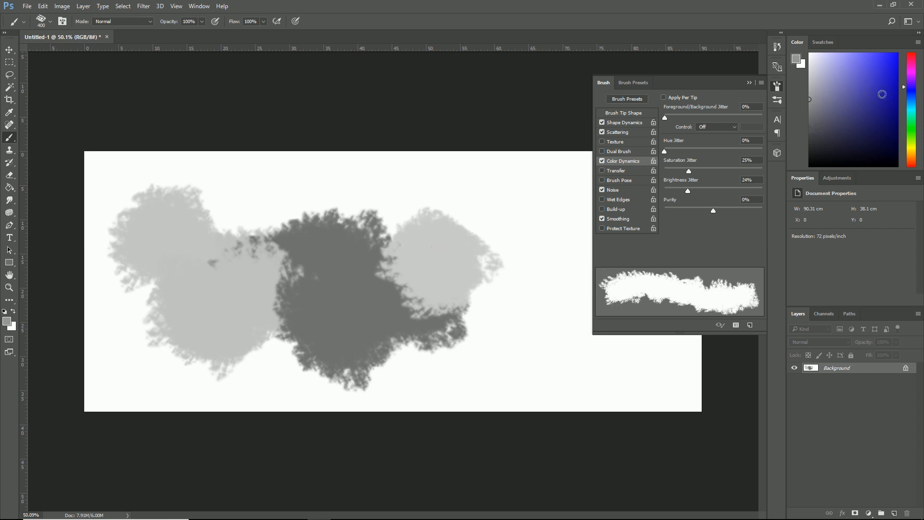
key("ctrl+alt+z")
key("ctrl+alt+z")
key("ctrl+alt+z")
key("ctrl+alt+z")
key("ctrl+alt+z")
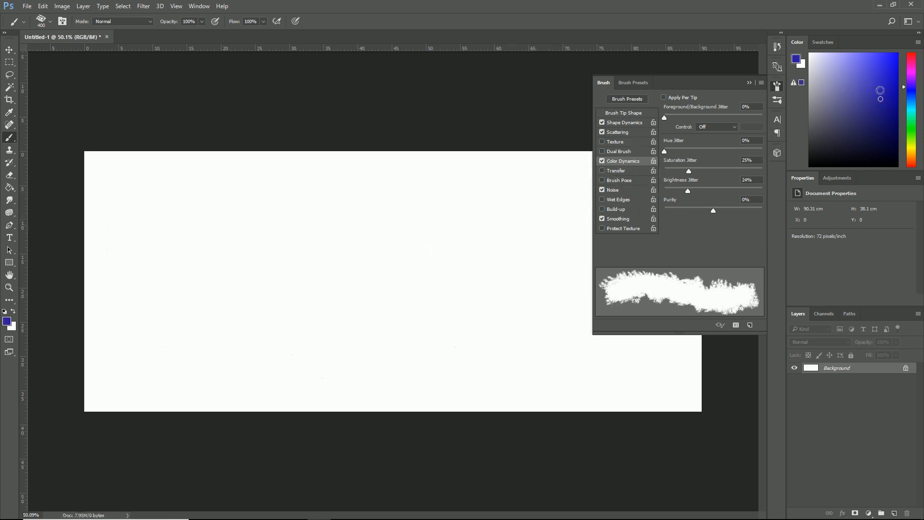
- Switch the foreground colour to deep blue and paint overlapping broad strokes across the whole width of the canvas
mouse_move(175, 196)
left_mouse_down()
mouse_move(169, 247)
mouse_move(227, 289)
mouse_move(229, 280)
mouse_move(254, 288)
mouse_move(284, 323)
mouse_move(303, 299)
mouse_move(339, 296)
mouse_move(382, 309)
mouse_move(354, 258)
mouse_move(474, 278)
mouse_move(514, 268)
mouse_move(474, 252)
left_mouse_up()
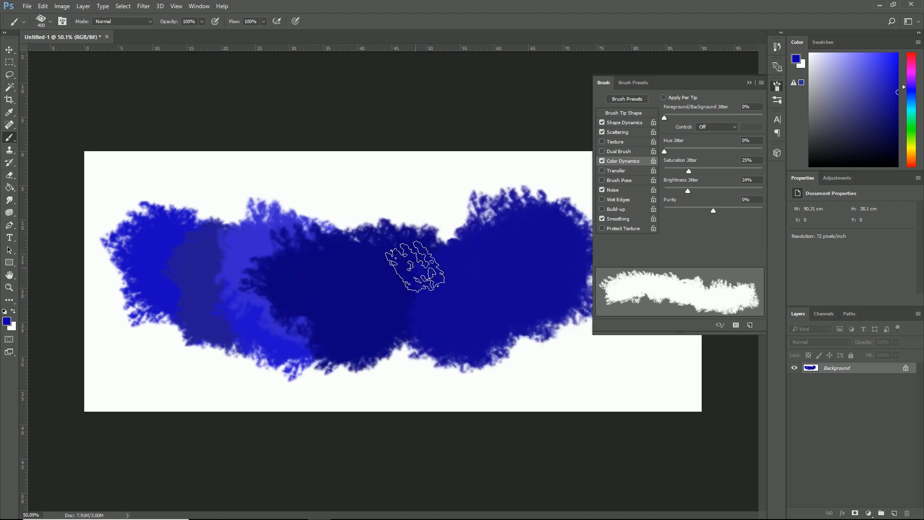
left_click_drag(515, 320, 544, 331)
left_click(154, 349)
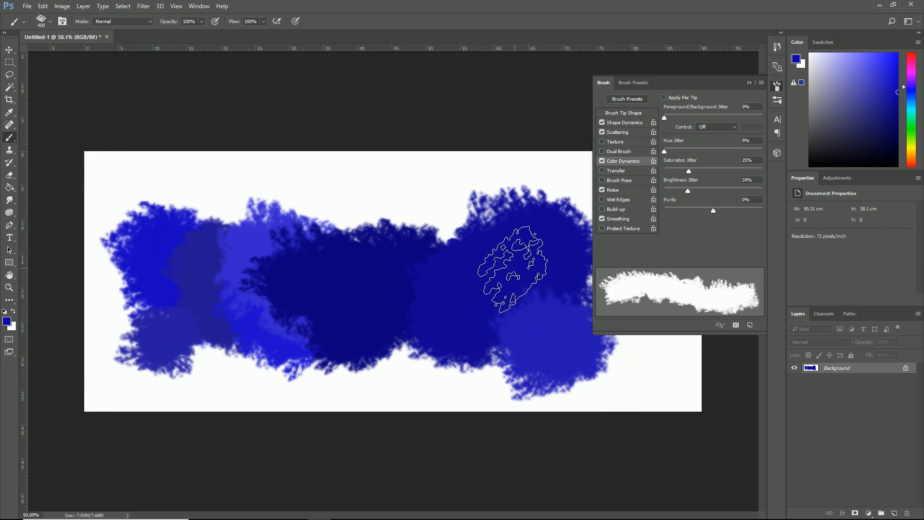
mouse_move(631, 366)
left_mouse_down()
mouse_move(635, 351)
mouse_move(587, 231)
mouse_move(510, 202)
left_mouse_up()
key("ctrl+z")
mouse_move(644, 362)
left_mouse_down()
mouse_move(538, 224)
mouse_move(513, 235)
mouse_move(474, 233)
left_mouse_up()
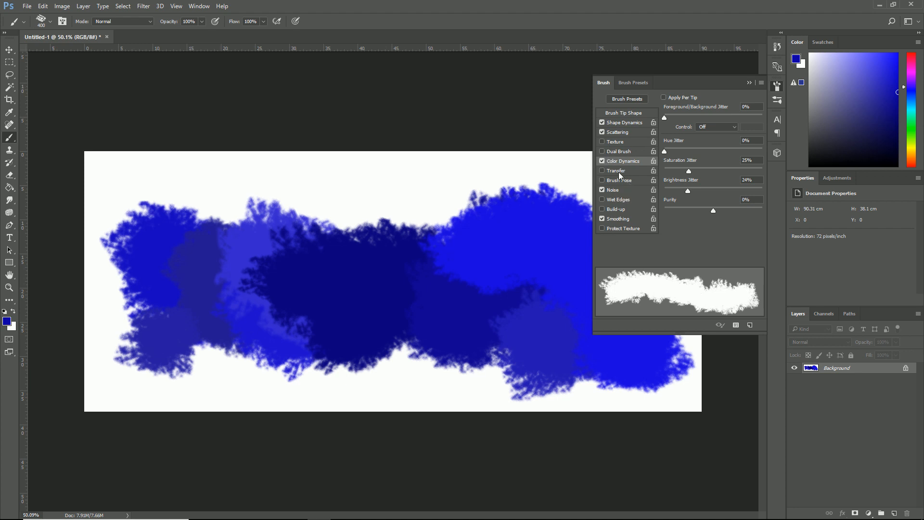
left_click(749, 82)
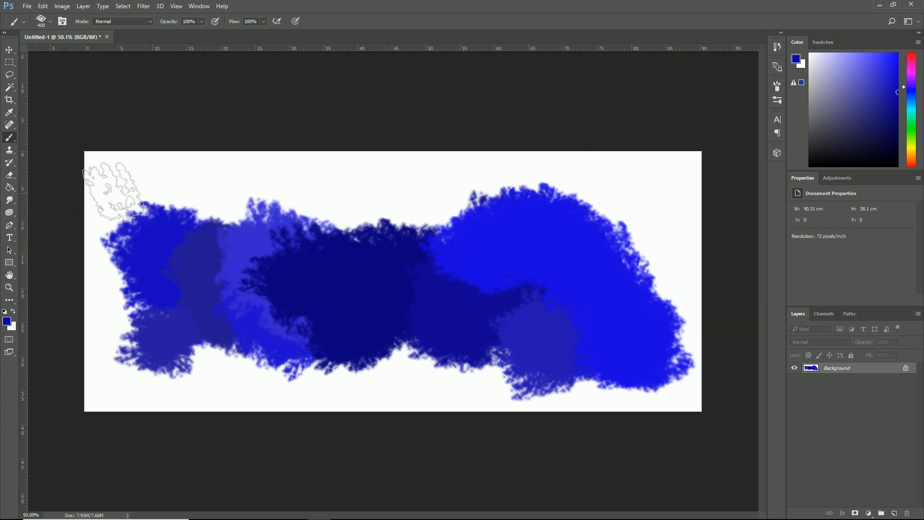
left_click_drag(252, 197, 212, 200)
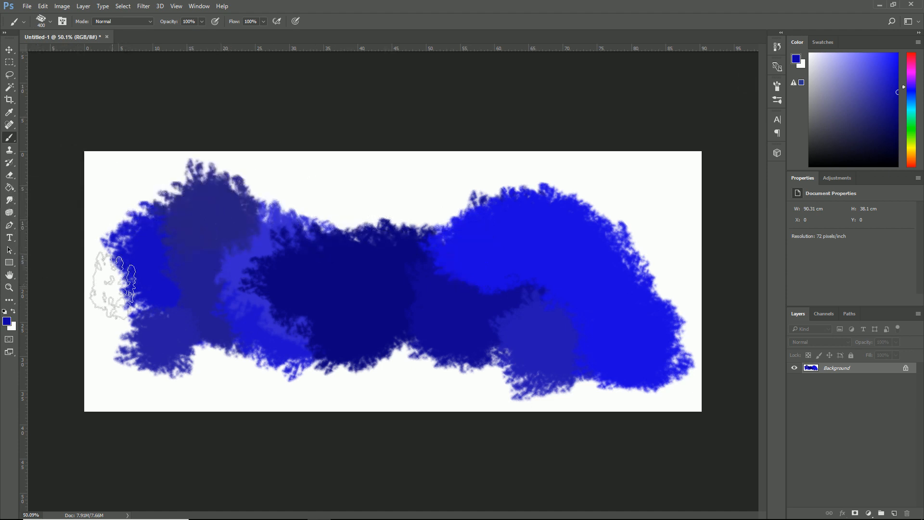
- Fade the upper middle of the blue paint using the textured 600 px Eraser at 54% opacity
left_click(10, 176)
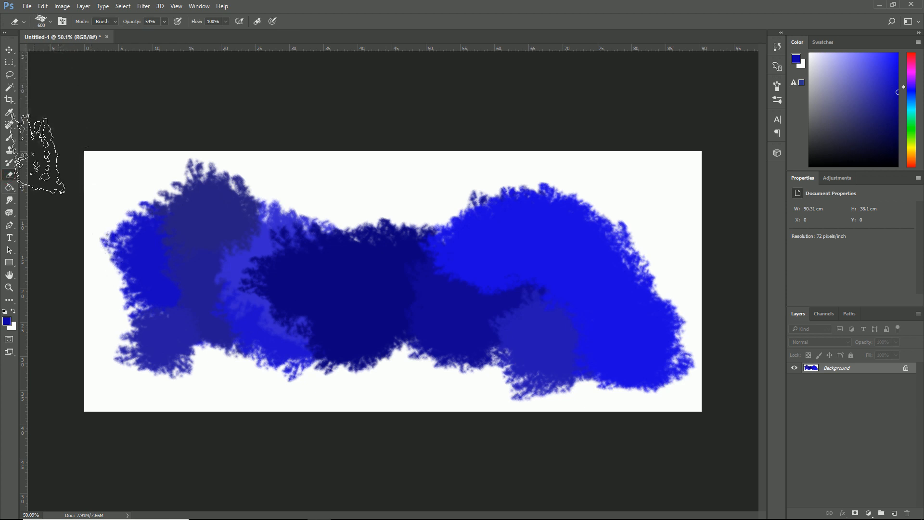
left_click(51, 23)
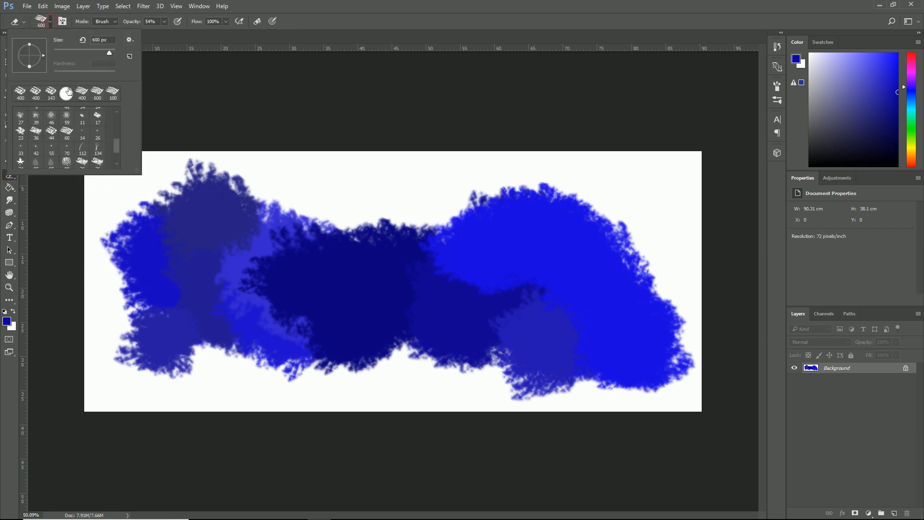
left_click(338, 21)
mouse_move(300, 250)
left_mouse_down()
mouse_move(310, 213)
mouse_move(295, 235)
mouse_move(296, 224)
mouse_move(323, 230)
left_mouse_up()
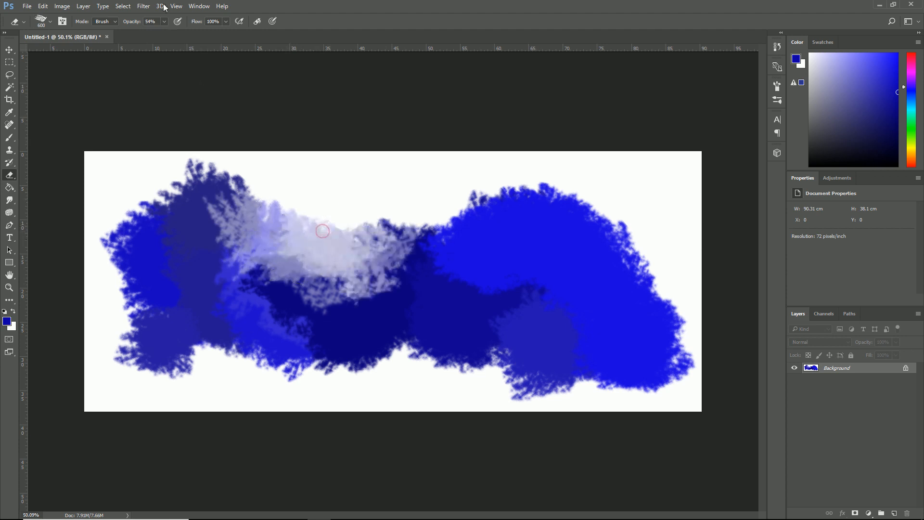
- Lower the Eraser's opacity to 24% and soften the paint in the upper middle and on the right side
left_click(164, 21)
mouse_move(267, 230)
left_mouse_down()
mouse_move(311, 211)
mouse_move(352, 258)
left_mouse_up()
left_click_drag(343, 218, 344, 220)
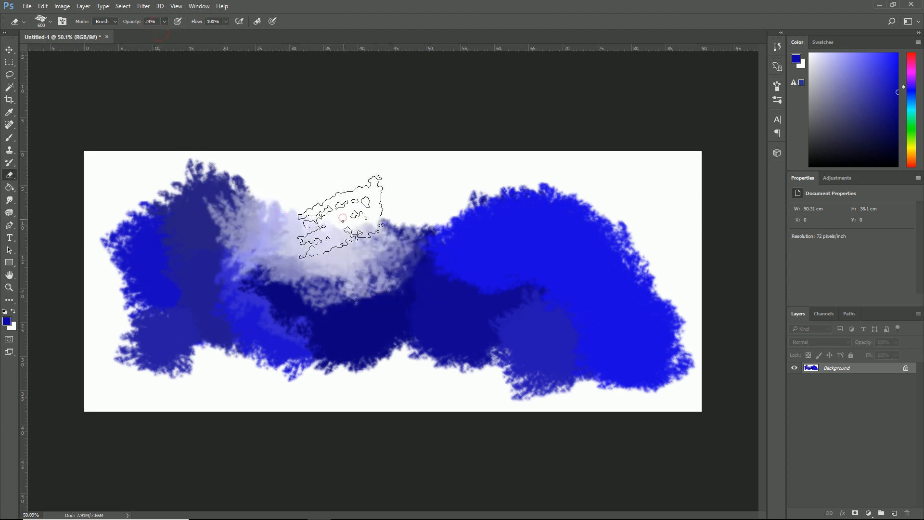
left_click_drag(649, 265, 614, 286)
- Reduce the Eraser to 250 px and lighten patches of the blue paint on the right and through the centre
key("bracketleft")
key("bracketleft")
key("bracketleft")
mouse_move(498, 387)
left_mouse_down()
mouse_move(573, 322)
mouse_move(539, 365)
mouse_move(592, 308)
mouse_move(587, 325)
mouse_move(616, 288)
mouse_move(518, 327)
left_mouse_up()
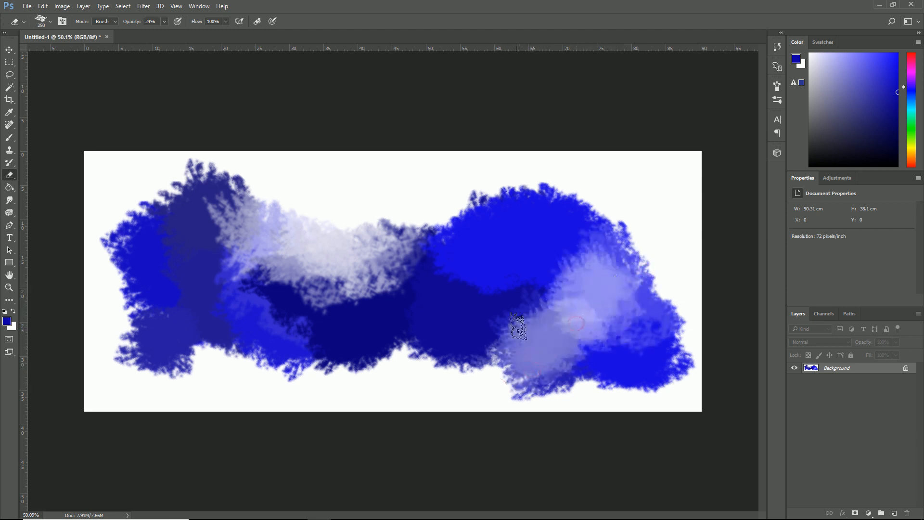
left_click_drag(622, 283, 570, 270)
mouse_move(438, 361)
left_mouse_down()
mouse_move(387, 305)
mouse_move(321, 285)
mouse_move(388, 340)
mouse_move(365, 321)
mouse_move(378, 291)
mouse_move(396, 299)
mouse_move(379, 303)
mouse_move(377, 269)
mouse_move(402, 323)
mouse_move(415, 297)
mouse_move(413, 314)
mouse_move(378, 303)
left_mouse_up()
mouse_move(412, 270)
left_mouse_down()
mouse_move(409, 285)
mouse_move(385, 289)
mouse_move(380, 236)
mouse_move(366, 241)
left_mouse_up()
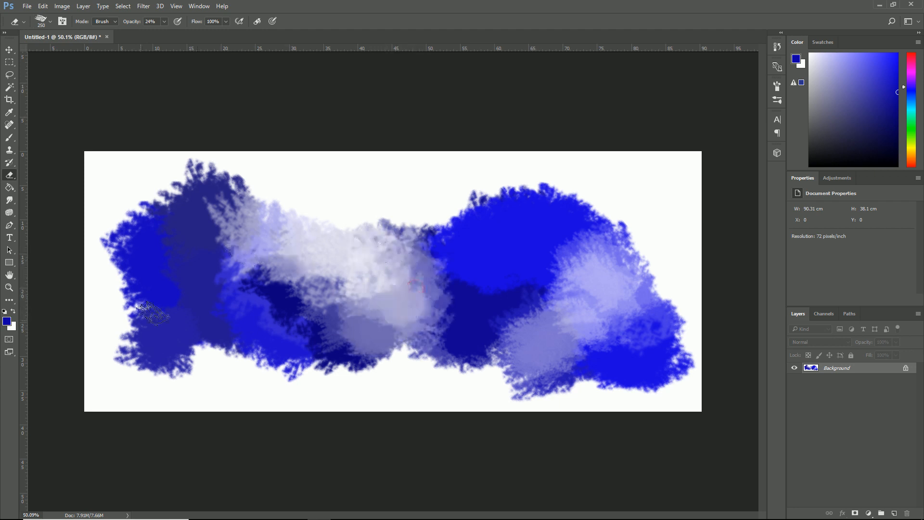
- Raise the Eraser's opacity to 38% and fade the paint's upper middle and upper right edges
left_click(165, 21)
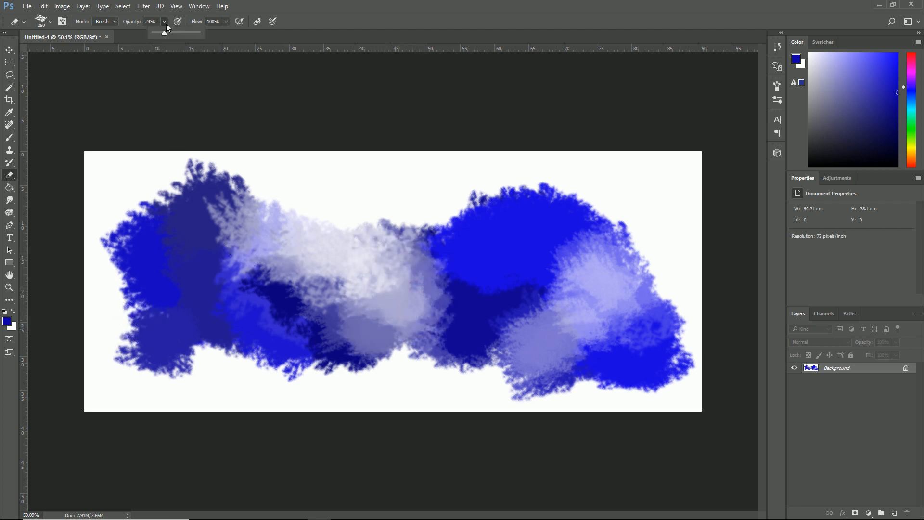
mouse_move(324, 211)
left_mouse_down()
mouse_move(338, 253)
mouse_move(372, 267)
mouse_move(361, 221)
left_mouse_up()
mouse_move(644, 258)
left_mouse_down()
mouse_move(694, 184)
mouse_move(628, 280)
mouse_move(636, 264)
mouse_move(630, 270)
mouse_move(670, 242)
mouse_move(641, 276)
mouse_move(656, 254)
left_mouse_up()
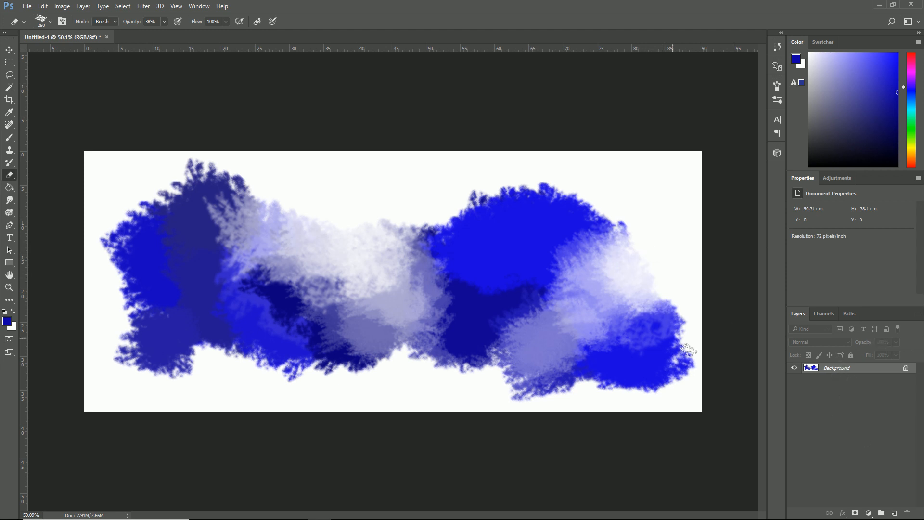
mouse_move(634, 250)
left_mouse_down()
mouse_move(613, 255)
mouse_move(612, 234)
mouse_move(603, 245)
mouse_move(623, 244)
mouse_move(641, 230)
left_mouse_up()
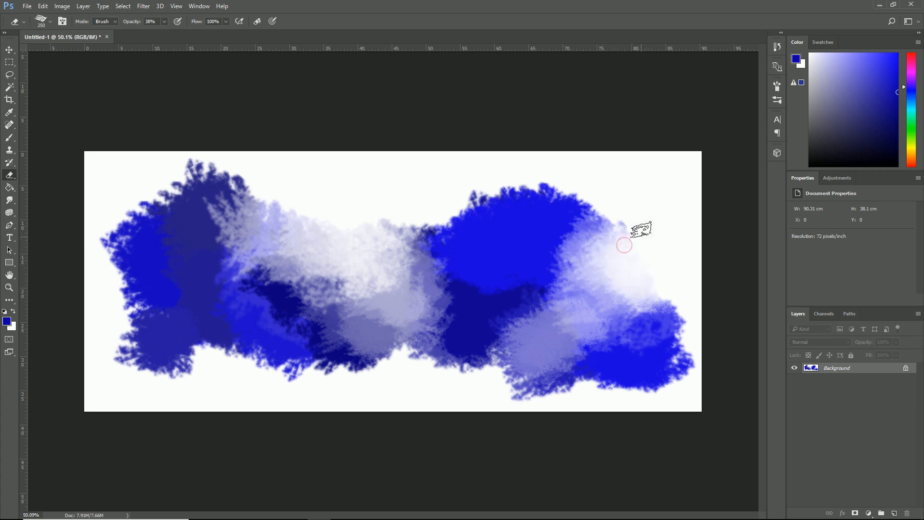
- Erase more paint from the central light area and along the lower edges at the middle and left
mouse_move(313, 255)
left_mouse_down()
mouse_move(328, 236)
mouse_move(350, 248)
mouse_move(354, 221)
mouse_move(338, 234)
mouse_move(336, 223)
mouse_move(351, 225)
mouse_move(355, 210)
mouse_move(341, 238)
mouse_move(340, 223)
mouse_move(328, 239)
mouse_move(335, 224)
mouse_move(353, 249)
left_mouse_up()
mouse_move(436, 381)
left_mouse_down()
mouse_move(395, 351)
mouse_move(392, 319)
mouse_move(399, 364)
left_mouse_up()
left_click_drag(206, 380, 220, 343)
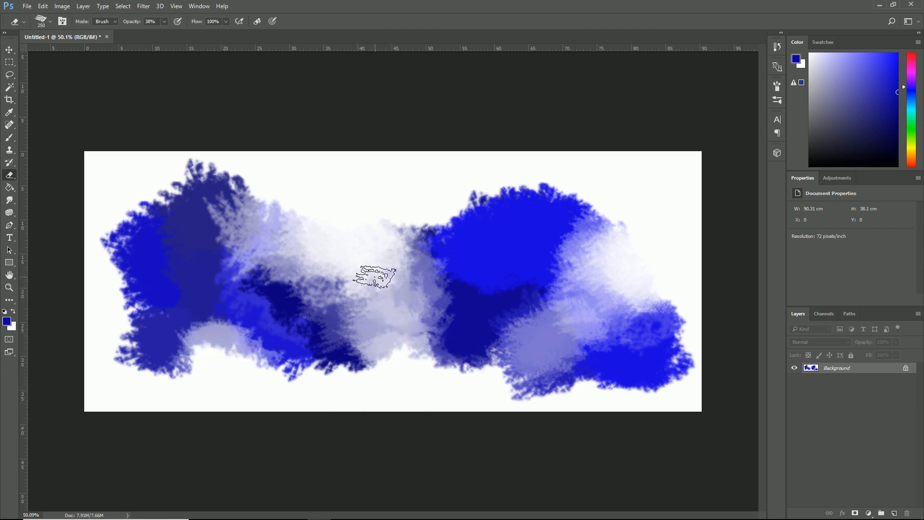
mouse_move(376, 253)
left_mouse_down()
mouse_move(338, 219)
mouse_move(328, 226)
left_mouse_up()
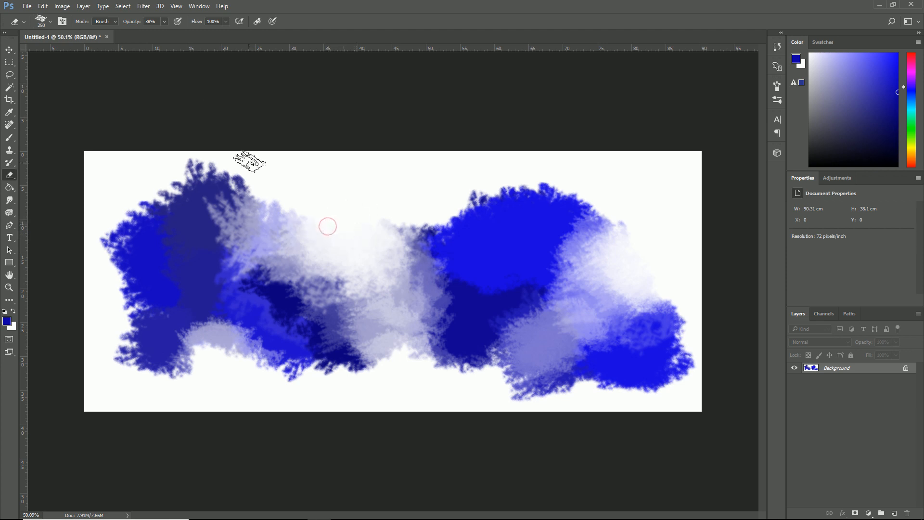
- Open the Filter Gallery and preview the Texturizer effect on the painting
left_click(144, 5)
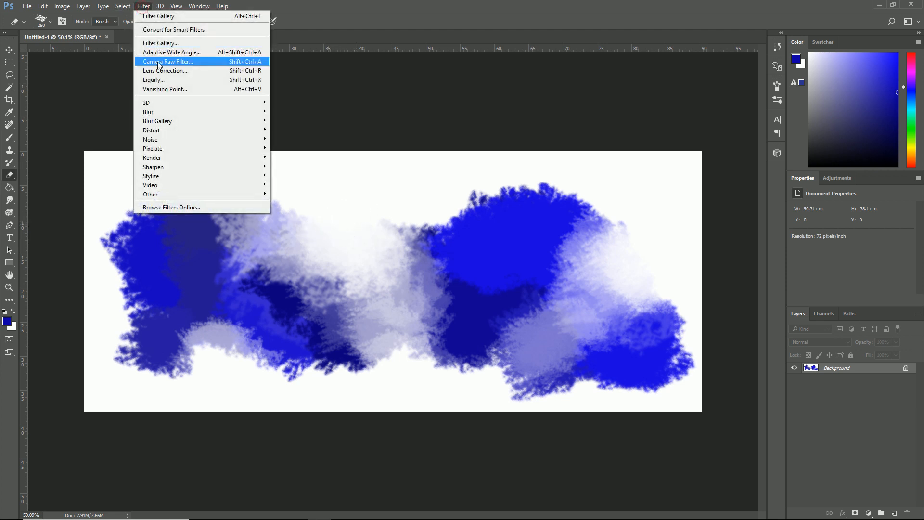
left_click(155, 44)
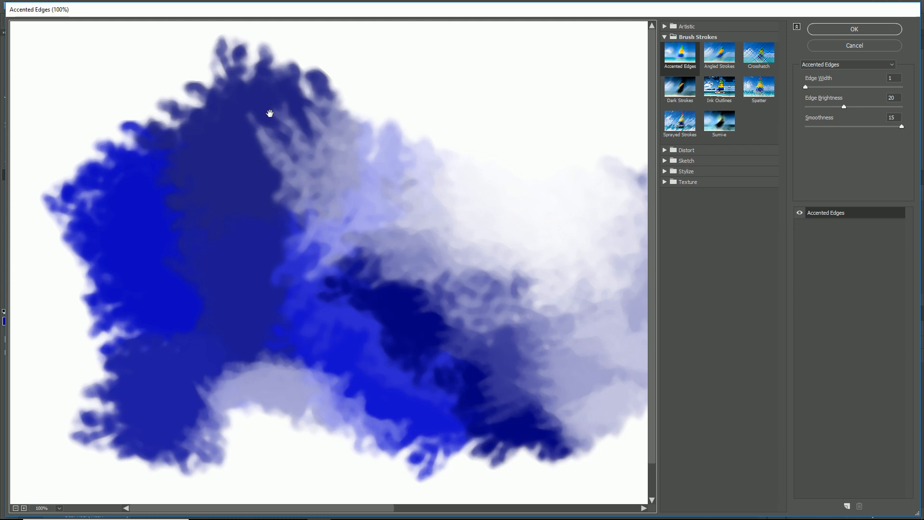
left_click(685, 182)
left_click(770, 234)
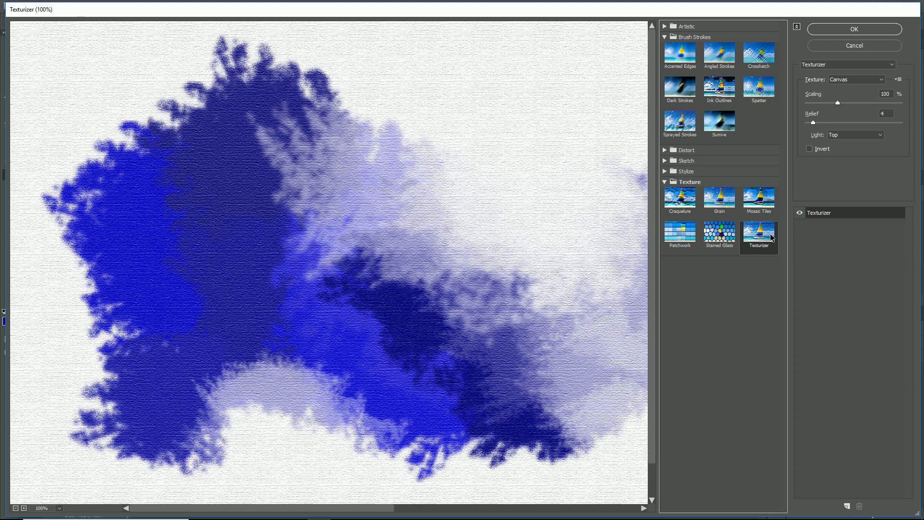
- Preview the other Texture effects, including Patchwork, back through to Glowing Edges in the Stylize group
key("Left")
key("Left")
key("Left")
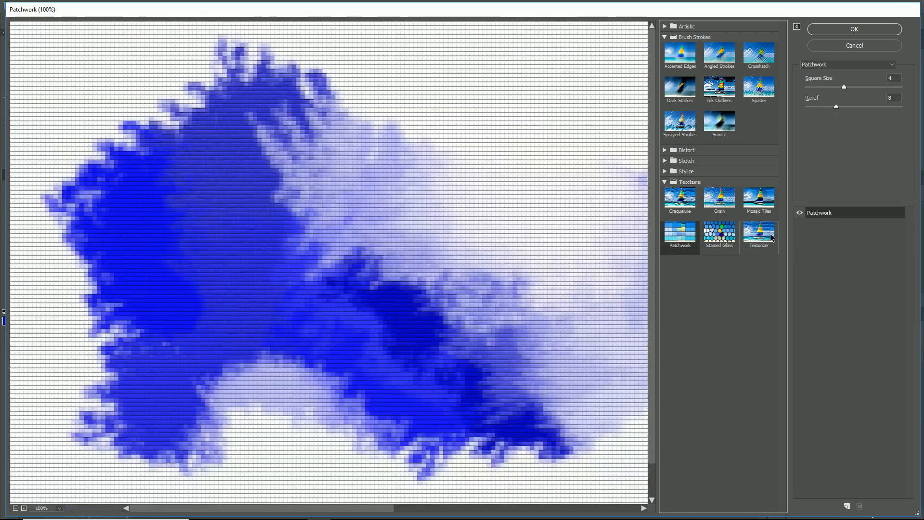
key("Left")
key("Left")
key("Left")
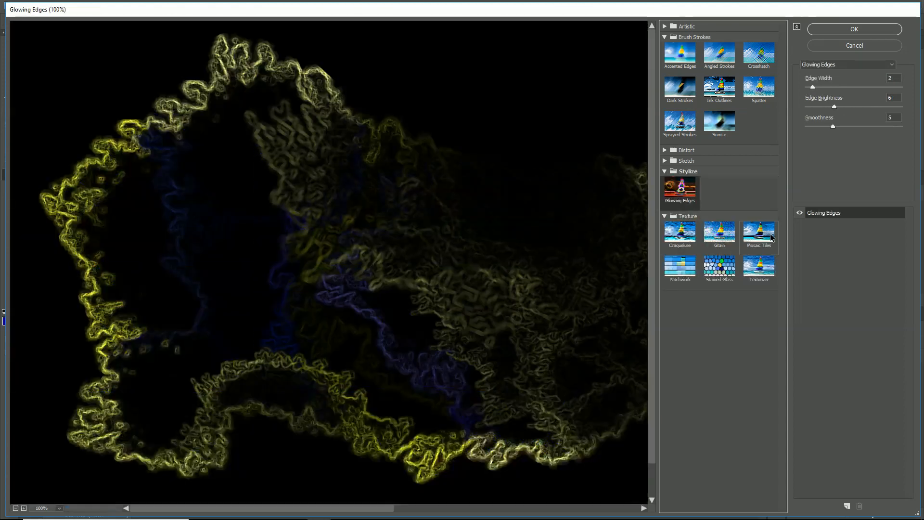
- Compare the Water Paper and Torn Edges sketch effects and choose Water Paper for the first effect layer
key("Left")
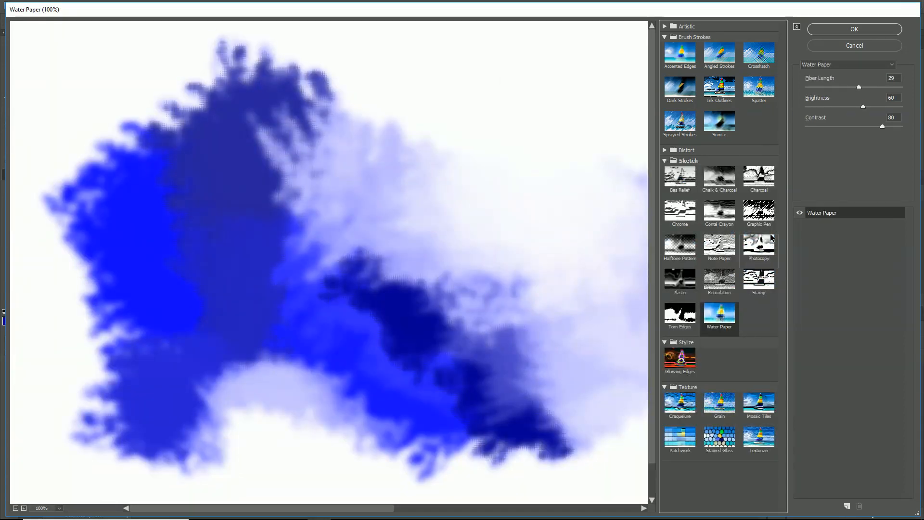
key("Left")
key("Right")
key("Left")
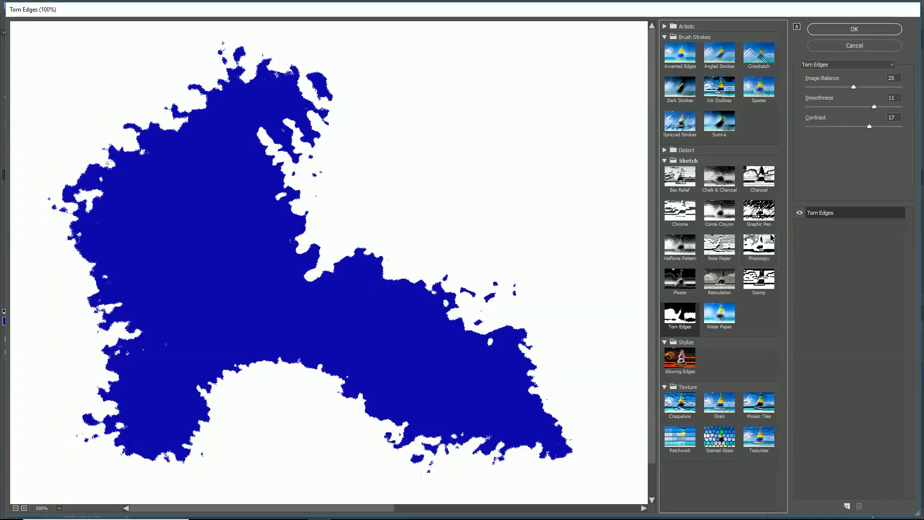
key("Right")
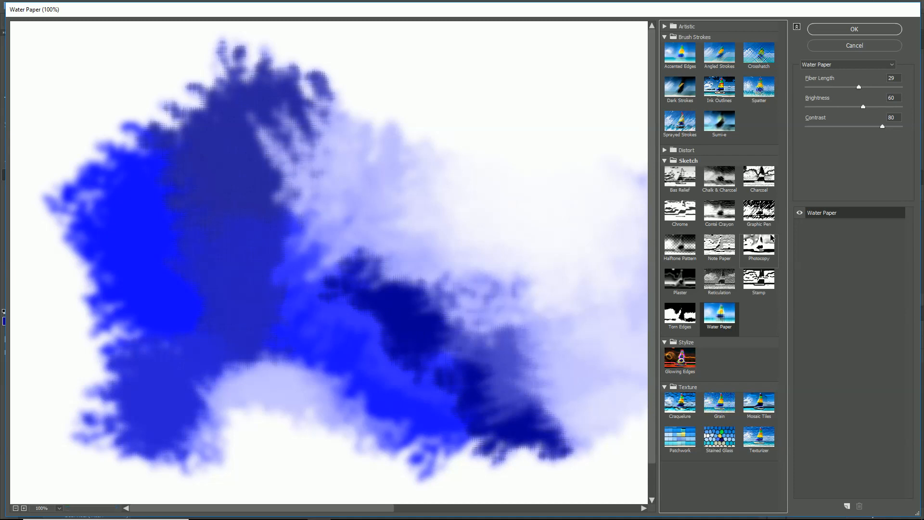
key("Left")
key("Right")
- Add a Torn Edges effect layer above Water Paper with Image Balance 38, Smoothness 1 and Contrast 20
left_click(847, 506)
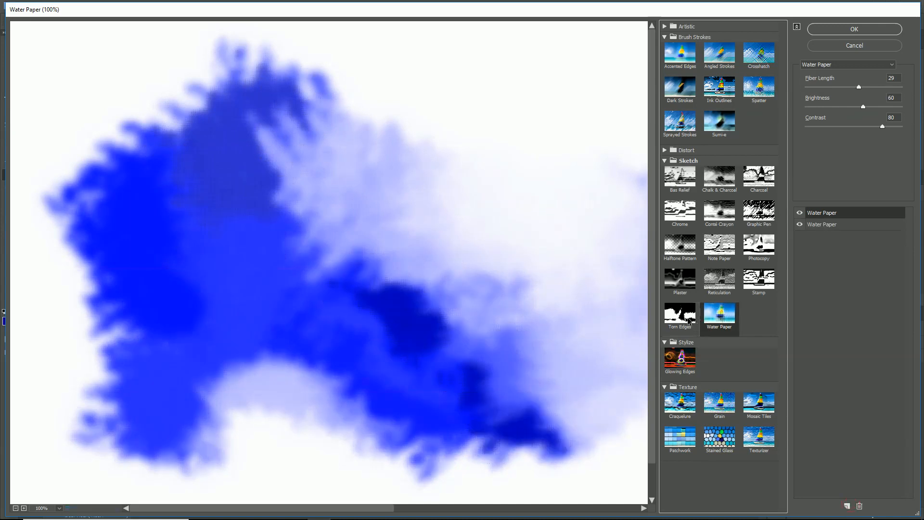
left_click(683, 320)
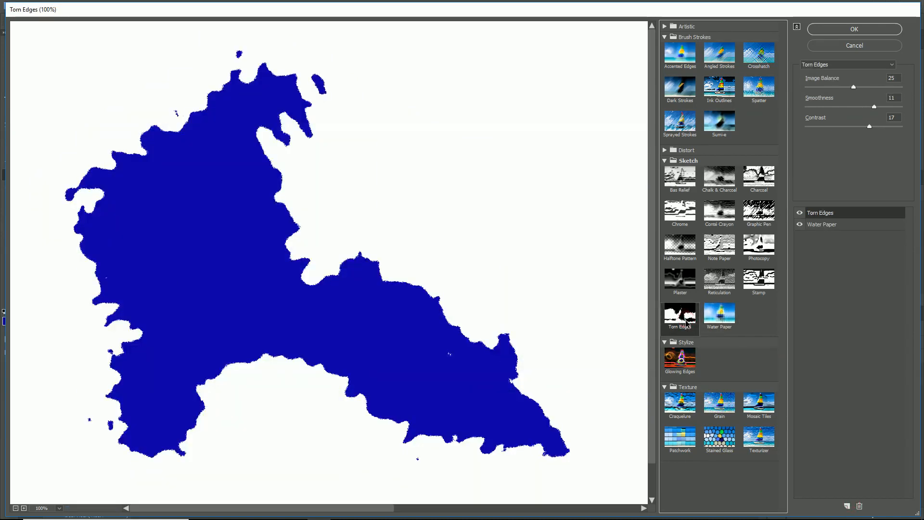
left_click_drag(856, 87, 908, 114)
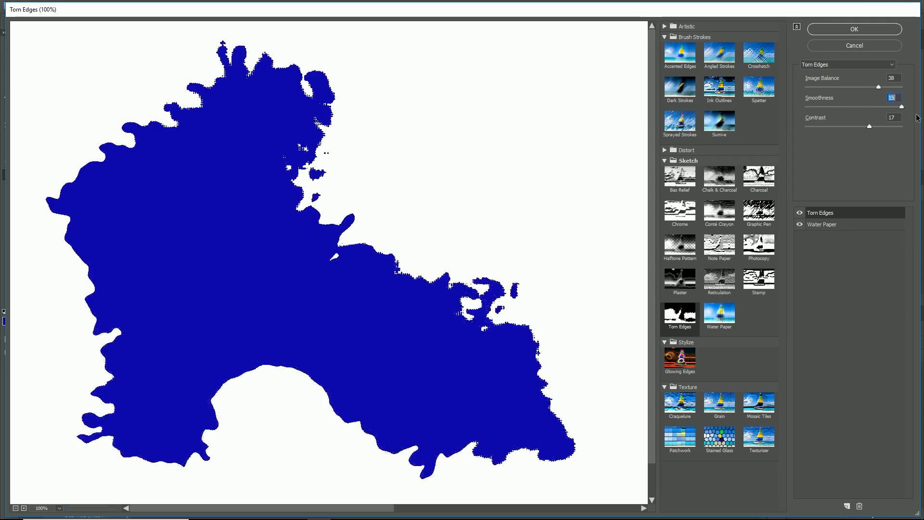
left_click_drag(916, 118, 786, 127)
left_click_drag(869, 125, 880, 126)
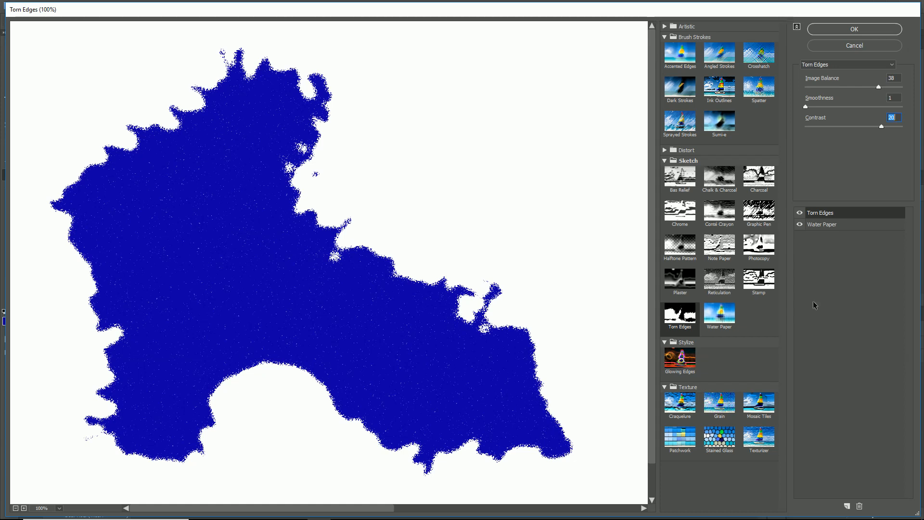
- Add a third effect layer and preview the Sketch effects on it from Plaster back to Bas Relief
left_click(846, 506)
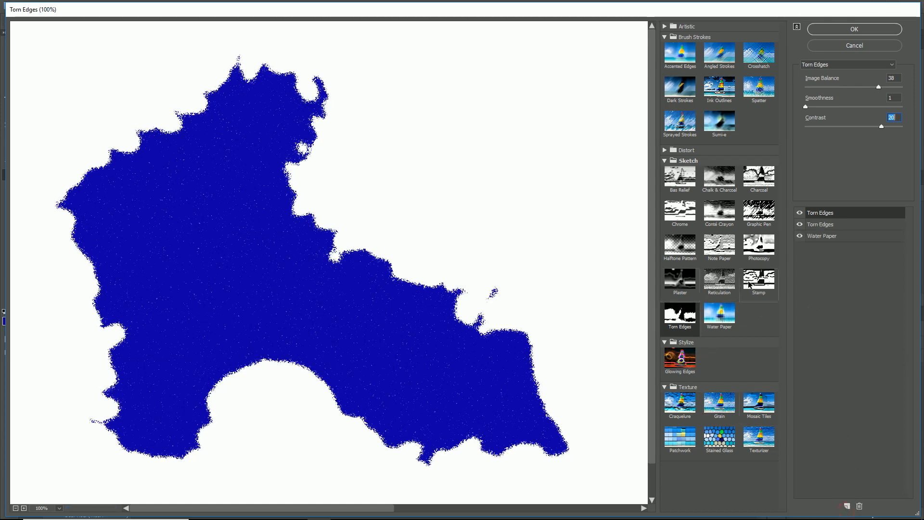
left_click(676, 270)
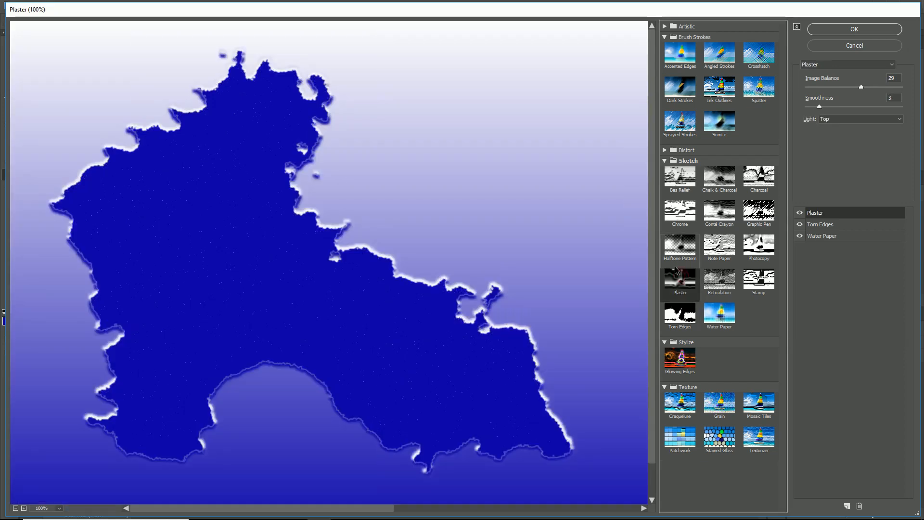
key("Up")
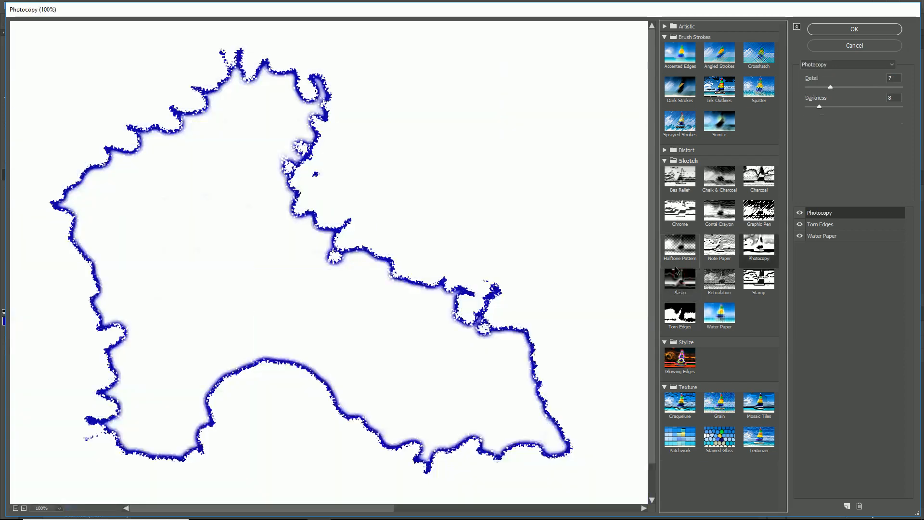
key("Up")
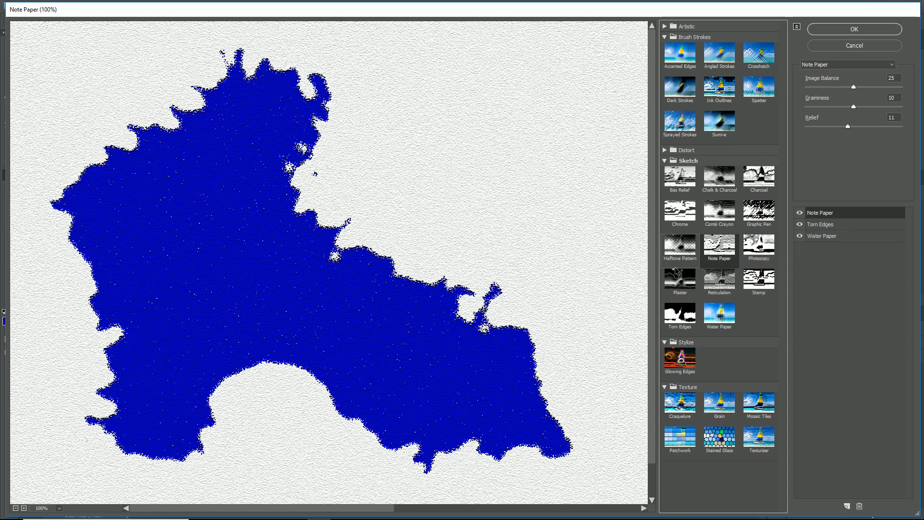
key("Up")
key("Up")
key("Up")
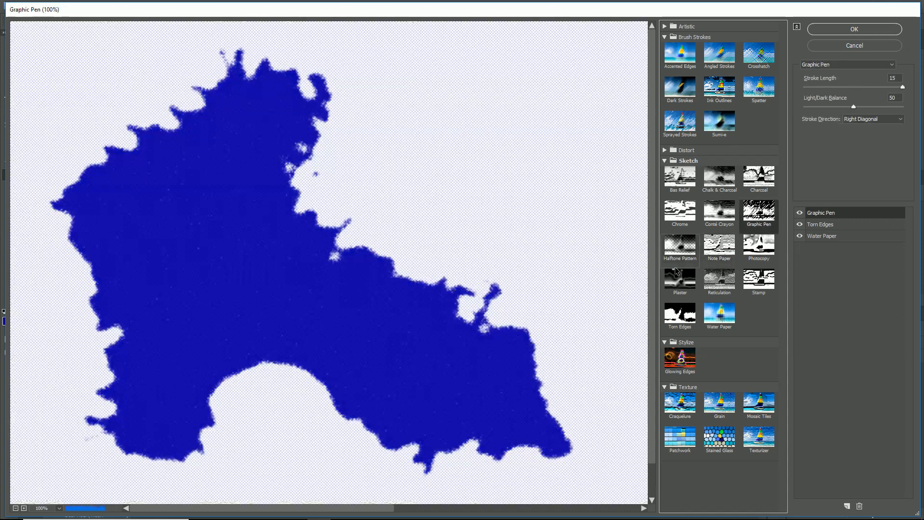
key("Up")
key("Up")
key("Up")
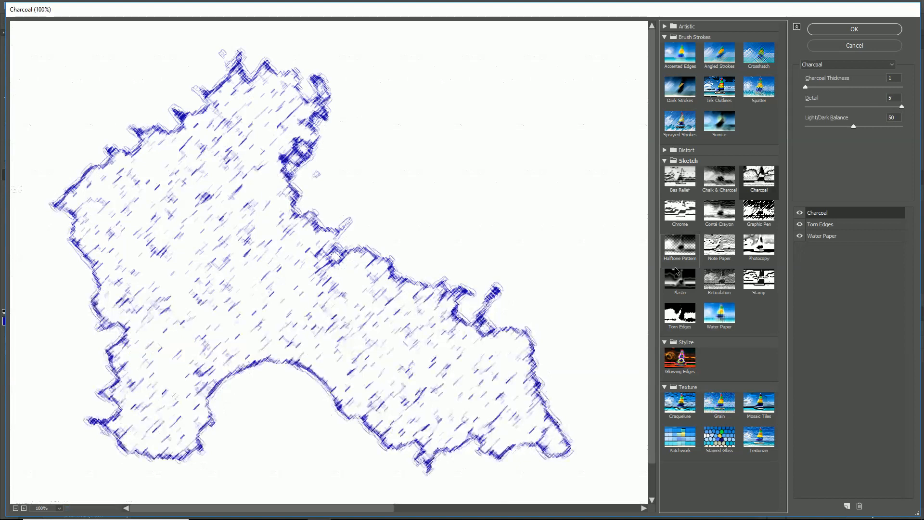
key("Up")
key("Down")
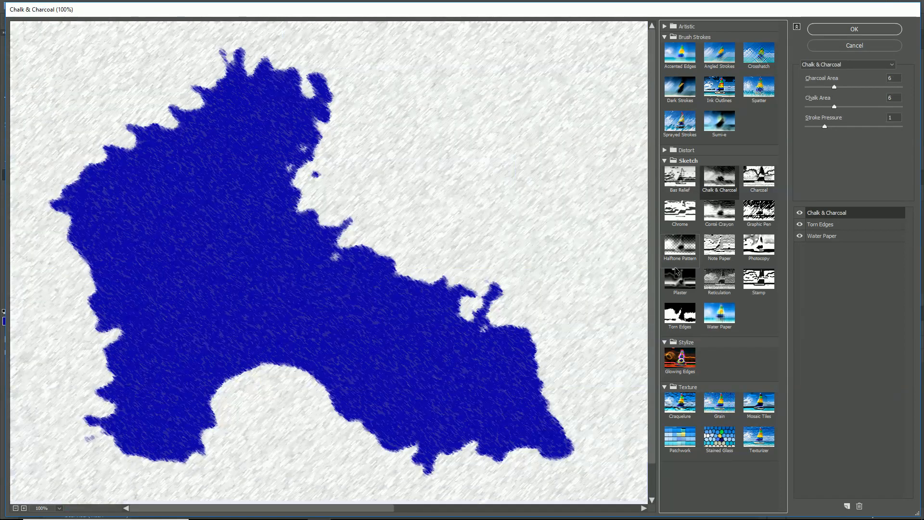
key("Up")
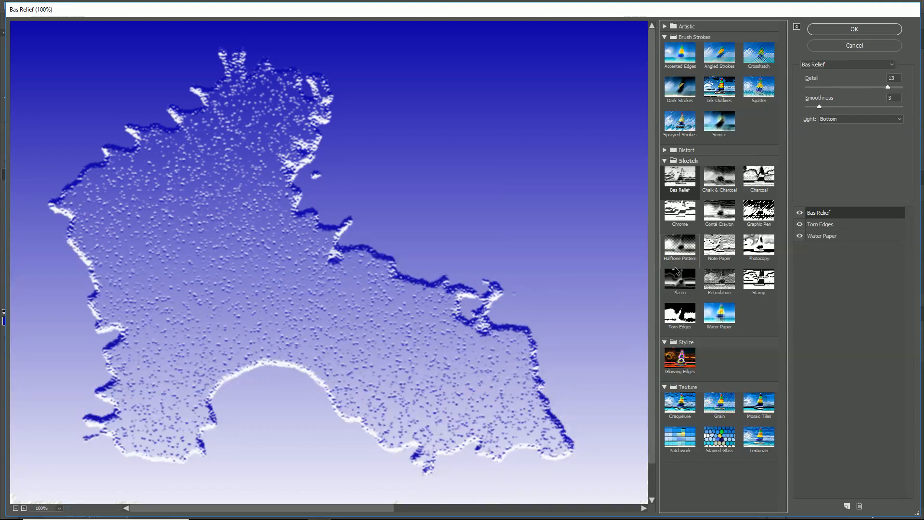
- Preview the effects preceding the Sketch group on the top effect layer, back through the Artistic group to Colored Pencil
key("Up")
key("Up")
key("Up")
key("Up")
key("Up")
key("Up")
key("Up")
key("Up")
key("Up")
key("Up")
key("Up")
key("Up")
key("Up")
key("Up")
key("Up")
key("Up")
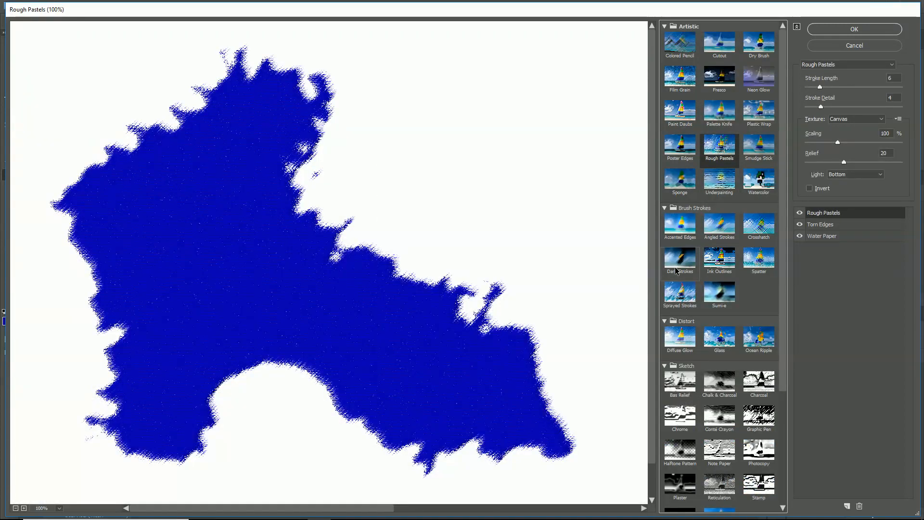
key("Up")
key("Up")
key("Up")
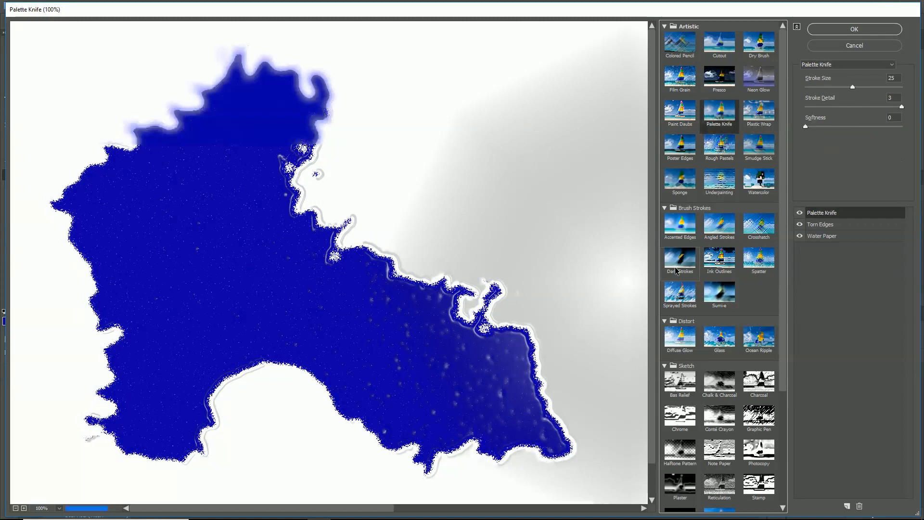
key("Up")
key("Up")
key("Up")
key("Up")
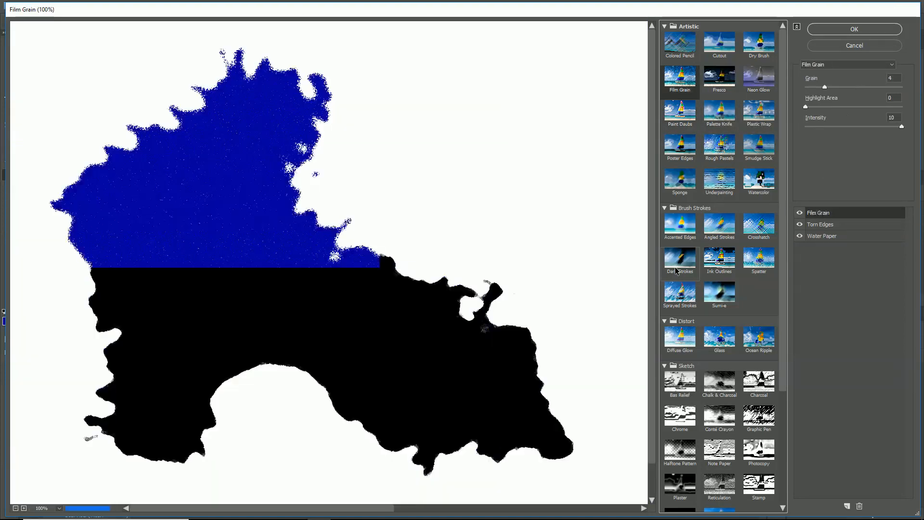
key("Up")
key("Up")
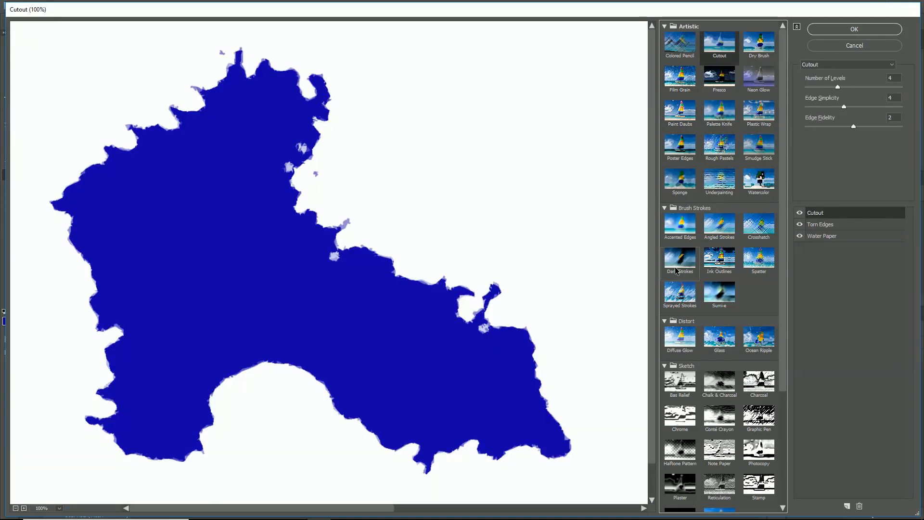
key("Up")
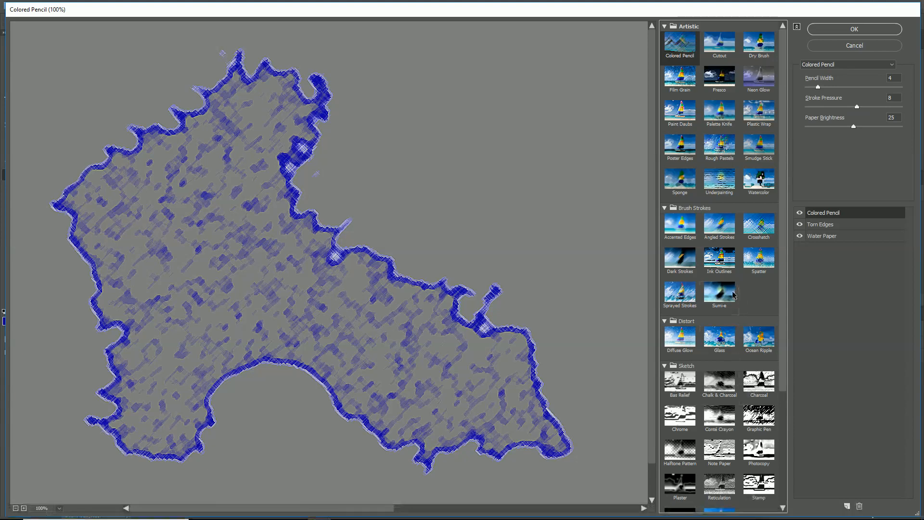
- Change the top effect layer to Chalk & Charcoal with Charcoal Area 13, Chalk Area 10 and Stroke Pressure 1
scroll(733, 295, "down", 1)
scroll(728, 301, "down", 2)
scroll(728, 302, "up", 3)
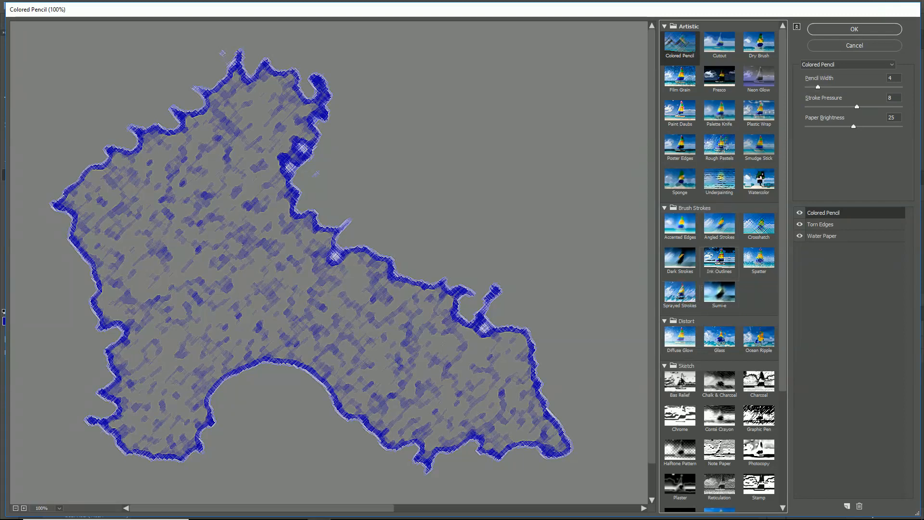
left_click(716, 339)
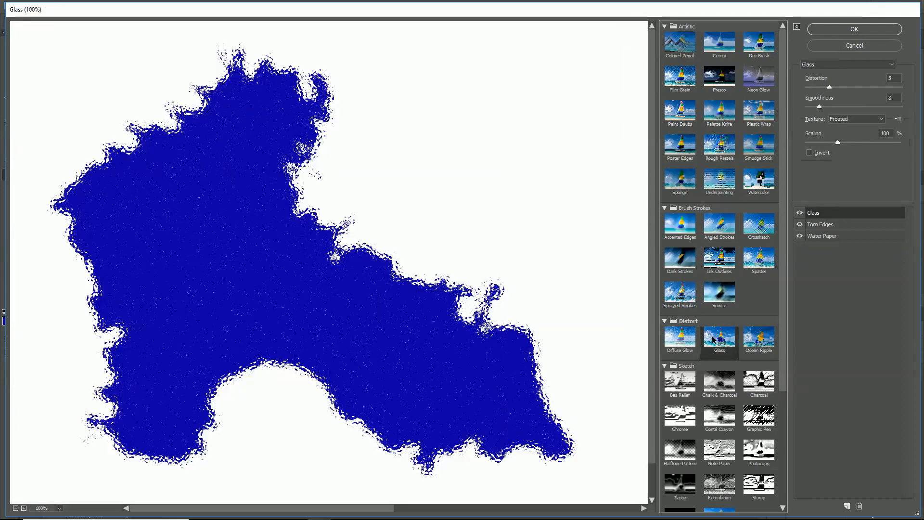
key("Right")
key("Right")
key("Right")
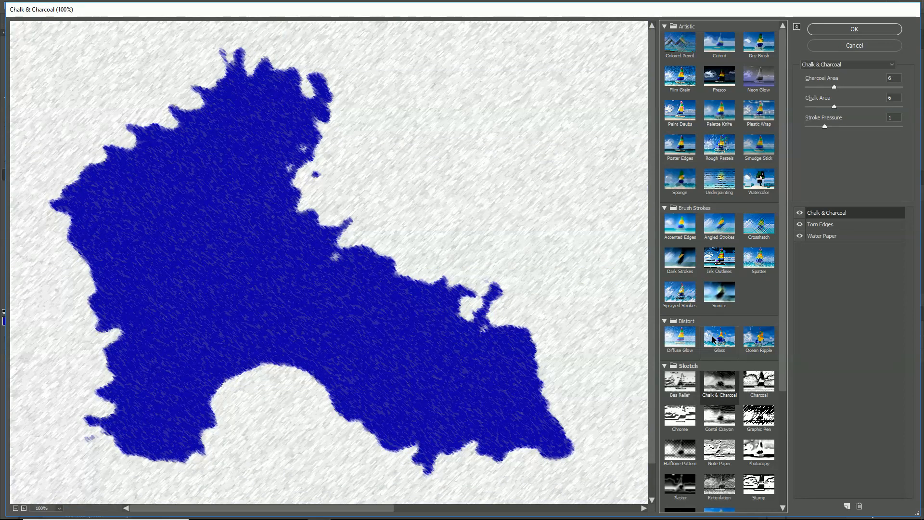
mouse_move(824, 91)
left_mouse_down()
mouse_move(867, 90)
mouse_move(856, 106)
mouse_move(865, 108)
mouse_move(852, 108)
mouse_move(862, 127)
mouse_move(808, 129)
mouse_move(818, 126)
left_mouse_up()
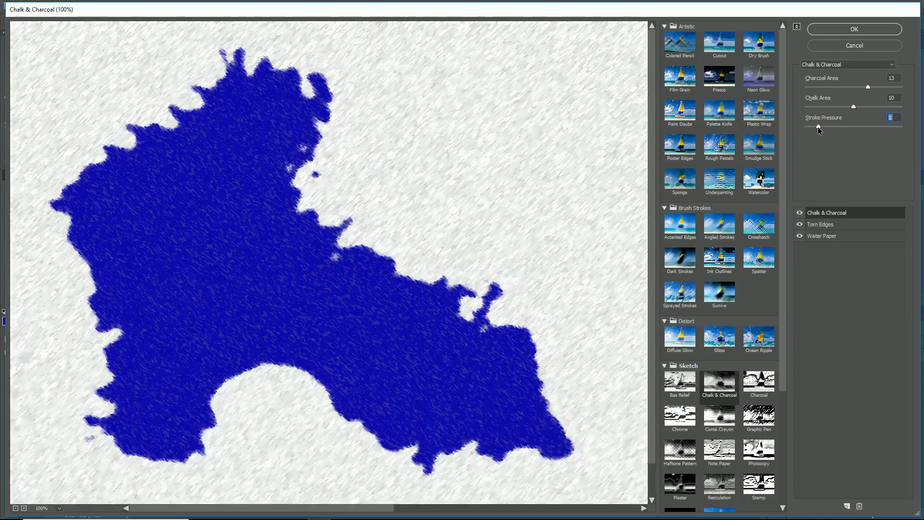
- Toggle the Chalk & Charcoal and Torn Edges effect layers to compare the preview, leaving only Torn Edges hidden
left_click(799, 213)
left_click(800, 213)
left_click(799, 224)
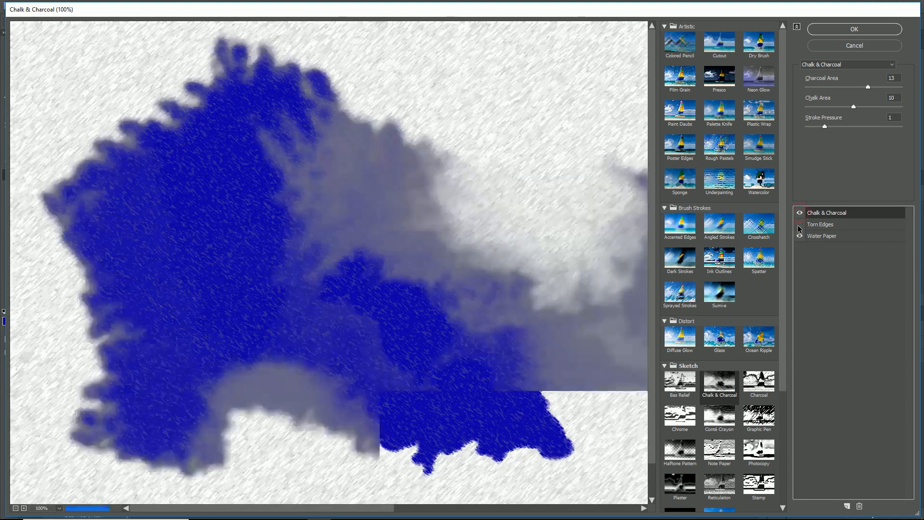
left_click(799, 224)
left_click(799, 225)
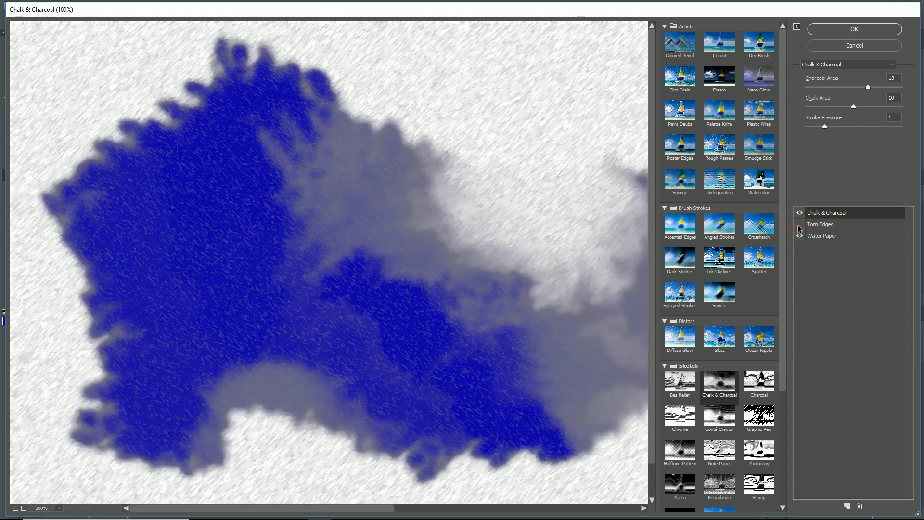
- Compare the preview with and without Water Paper, keep it visible, and add another Chalk & Charcoal effect layer on top
left_click(799, 236)
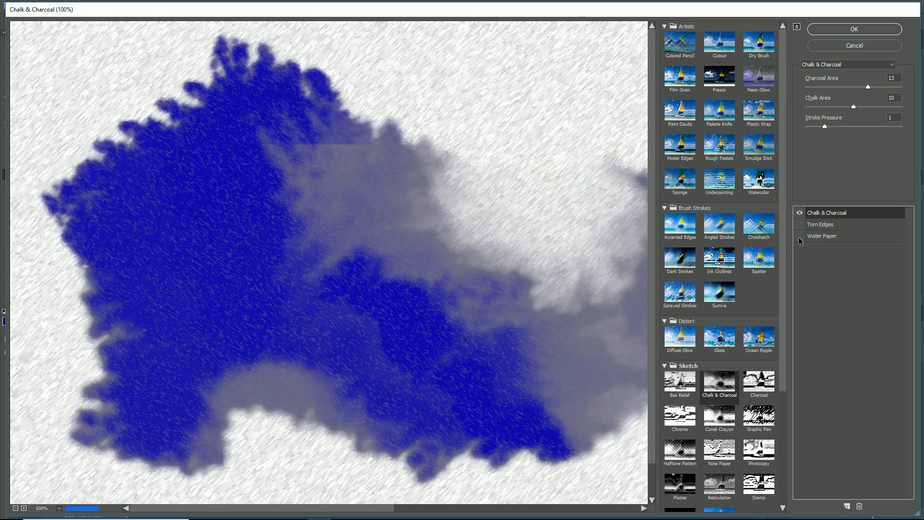
left_click(799, 236)
left_click(799, 236)
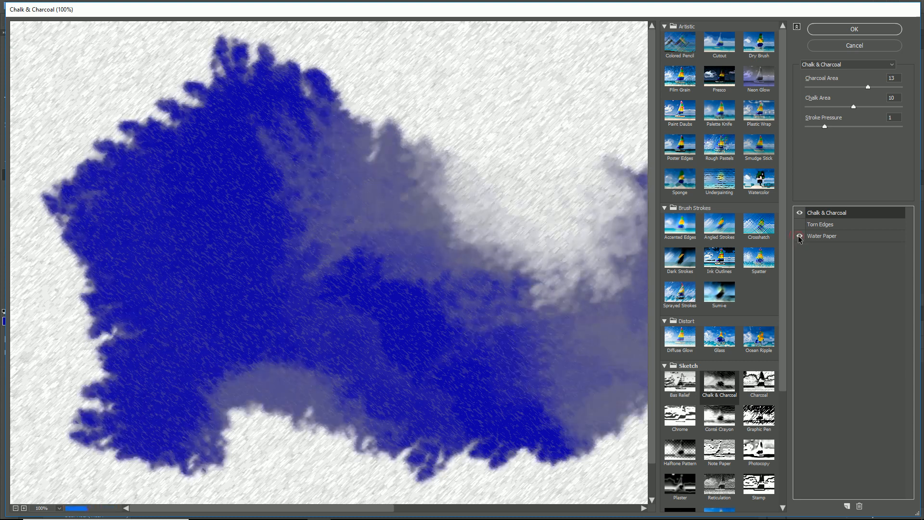
left_click(799, 236)
left_click(801, 237)
left_click(800, 237)
left_click(846, 505)
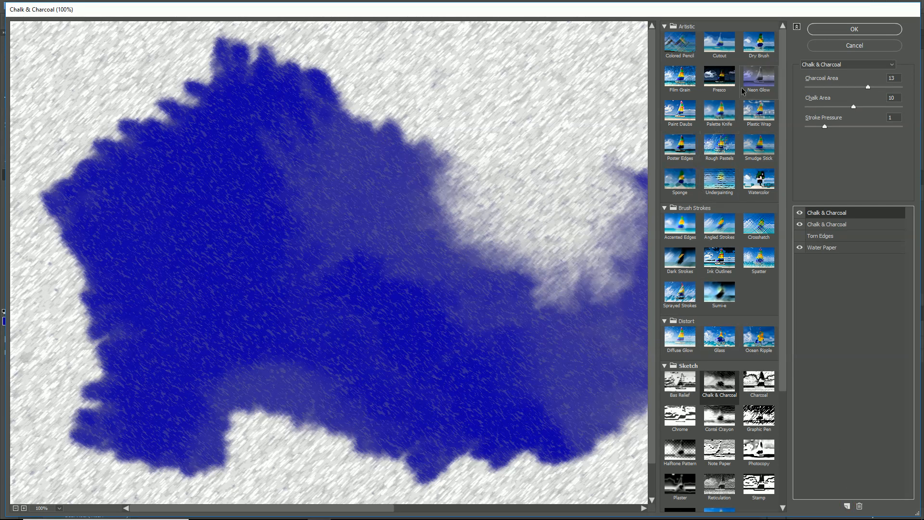
- Preview the effects from Neon Glow onward on the top effect layer and change it to Accented Edges
left_click(757, 74)
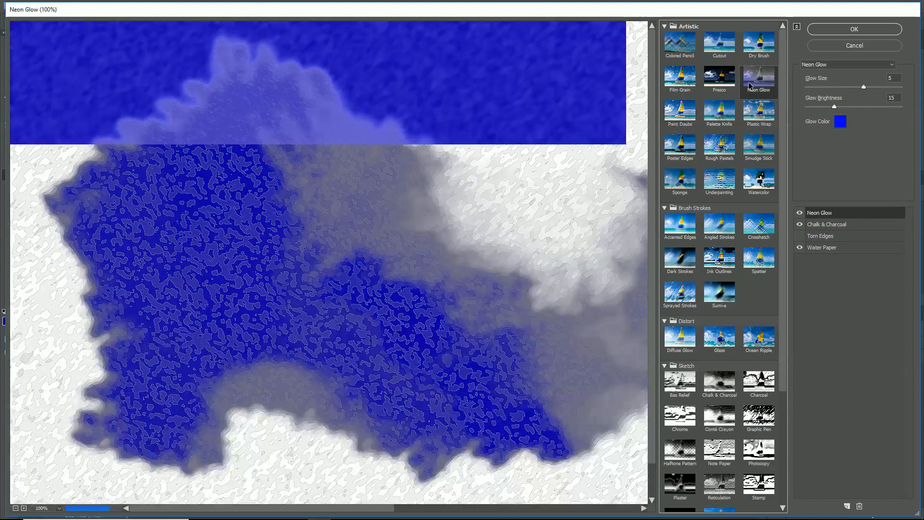
key("Right")
key("Right")
key("Right")
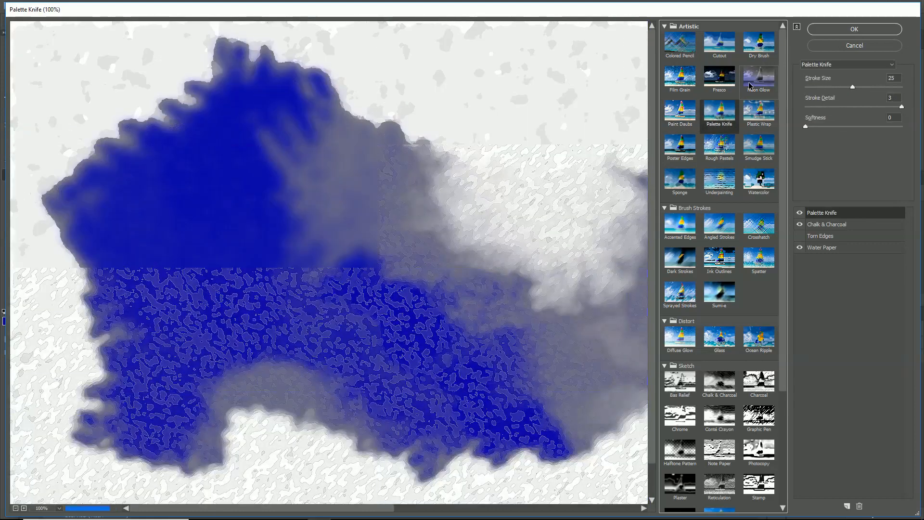
key("Right")
key("Right")
key("Right")
key("Right")
key("Right")
key("Right")
key("Right")
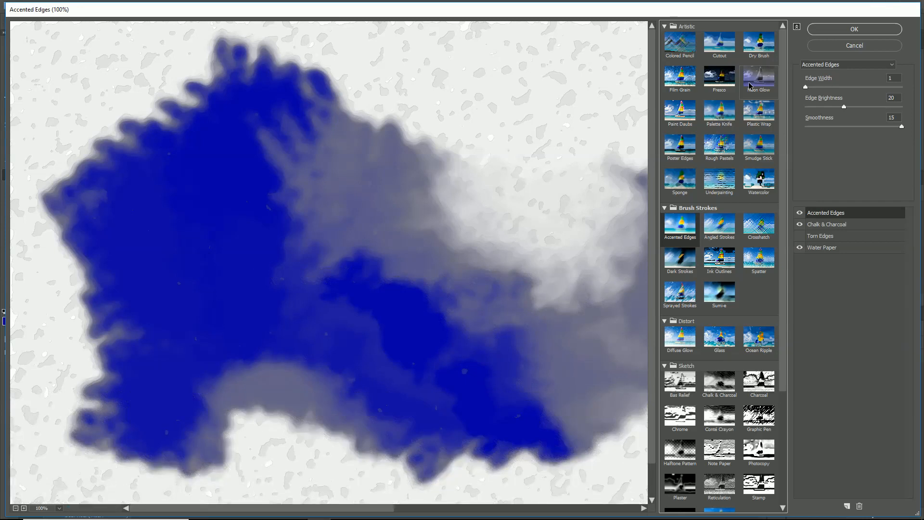
key("Right")
key("Left")
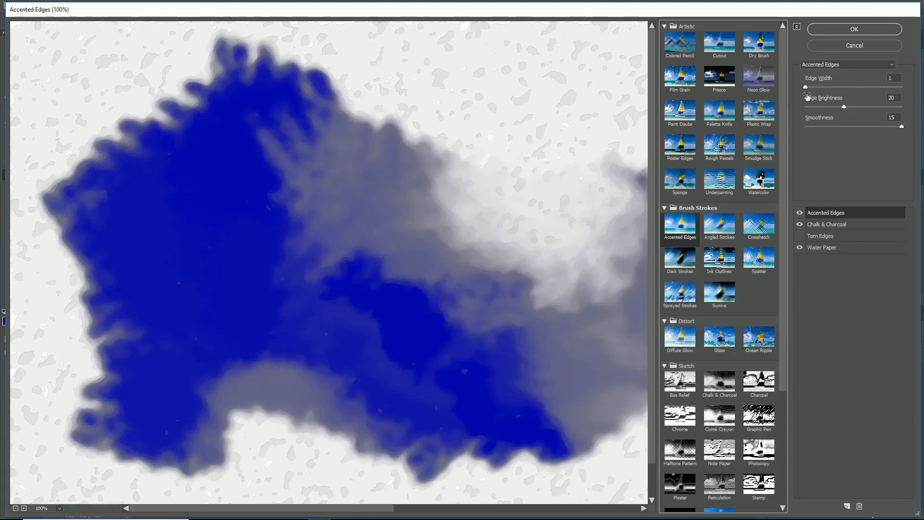
- Set the Accented Edges effect to Edge Width 3, Edge Brightness 21 and Smoothness 15
left_click_drag(805, 88, 844, 113)
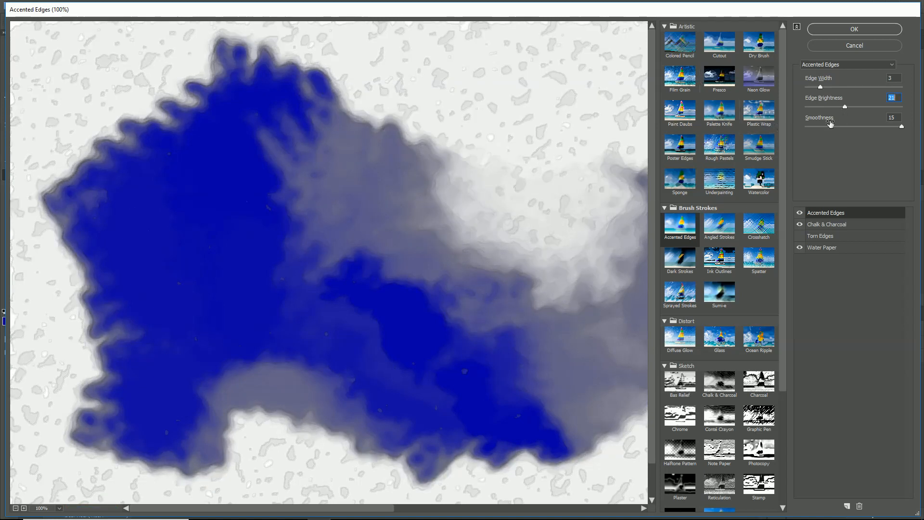
mouse_move(896, 129)
left_mouse_down()
mouse_move(809, 131)
mouse_move(911, 130)
left_mouse_up()
left_click(855, 313)
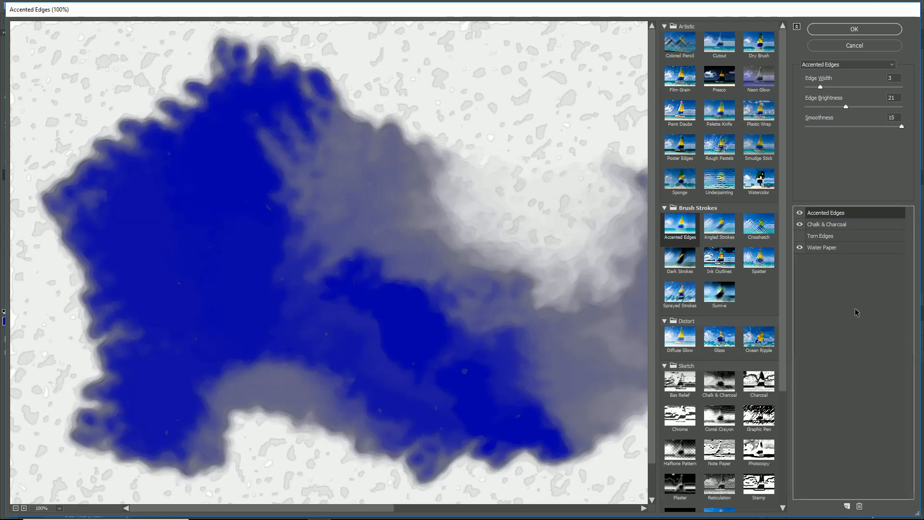
- Try Diffuse Glow on an additional effect layer above Accented Edges and delete that effect layer
left_click(846, 506)
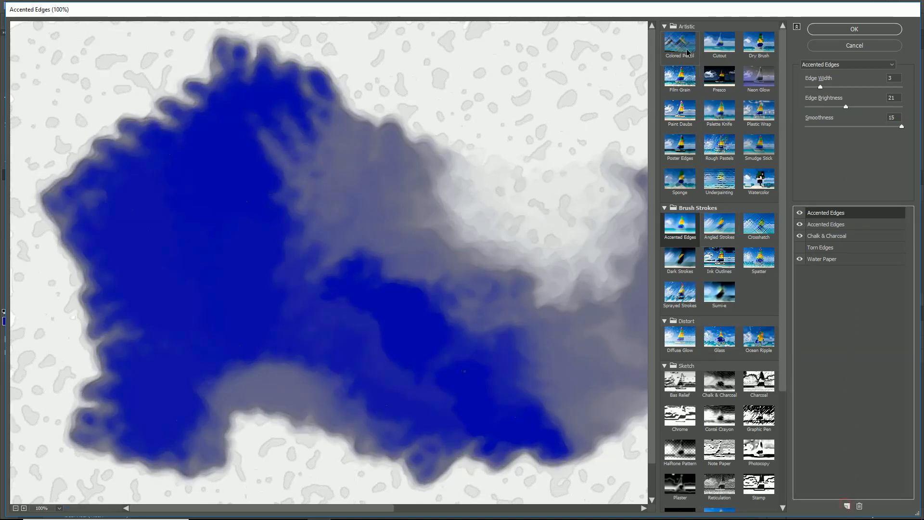
scroll(674, 199, "down", 1)
scroll(679, 204, "down", 5)
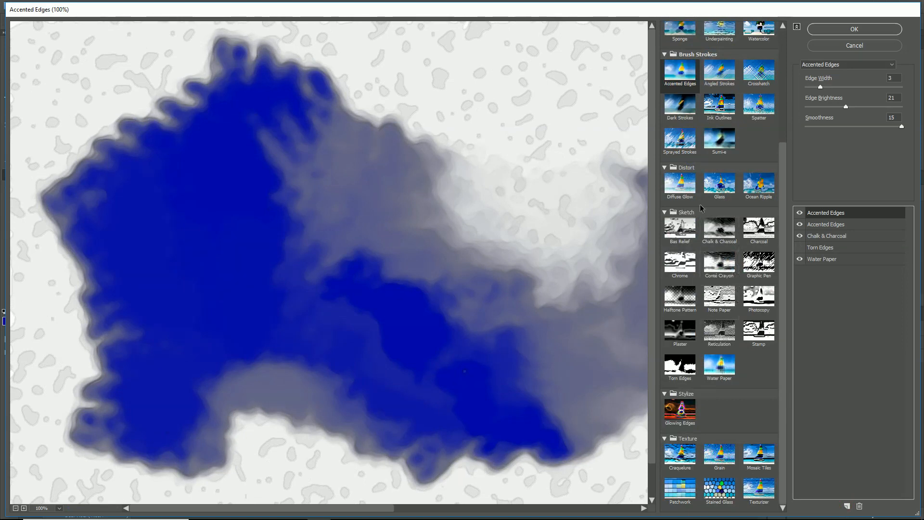
left_click(688, 183)
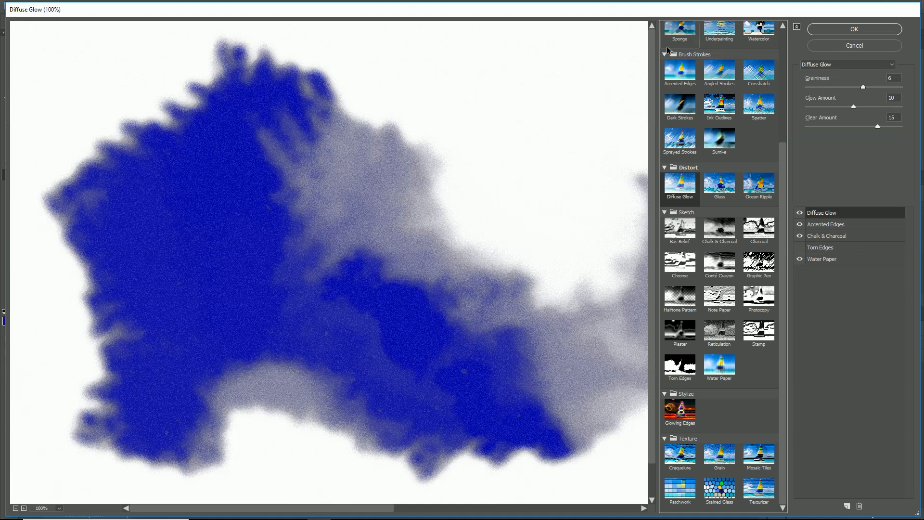
left_click(859, 507)
- Apply the stacked Filter Gallery effects and add a new layer filled with the blue foreground colour
left_click(850, 33)
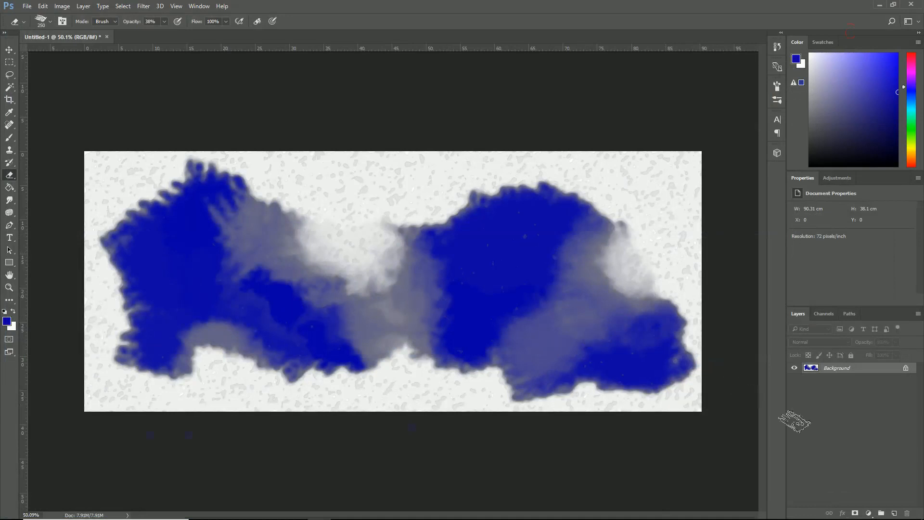
left_click(895, 513)
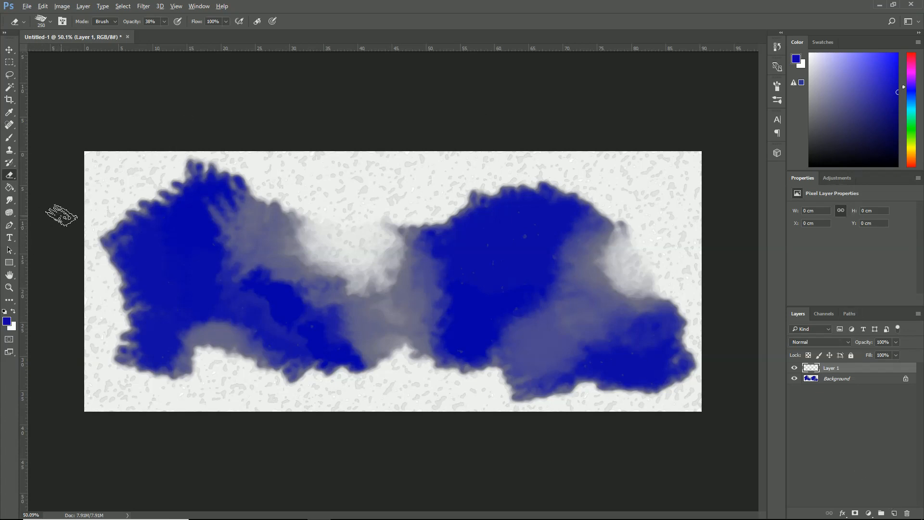
key("alt+BackSpace")
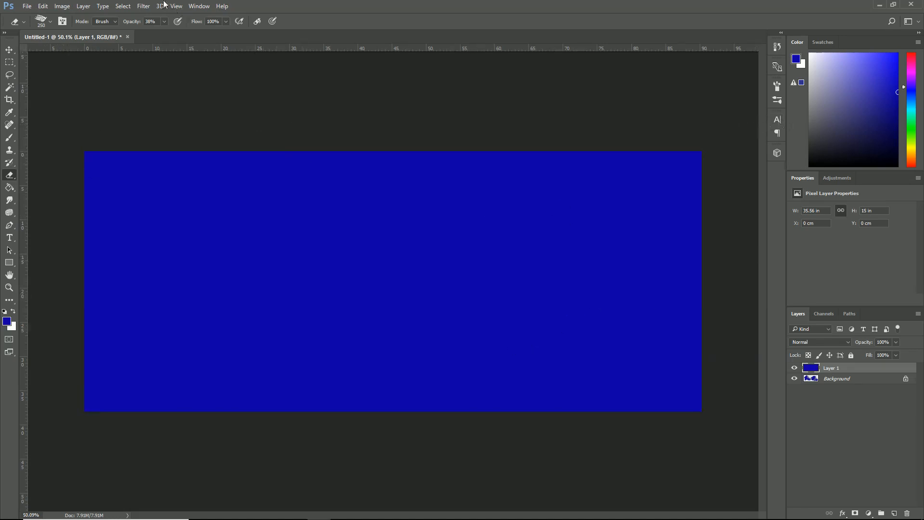
- Add Uniform noise to the blue fill layer with Monochromatic left off
left_click(142, 7)
left_click(169, 140)
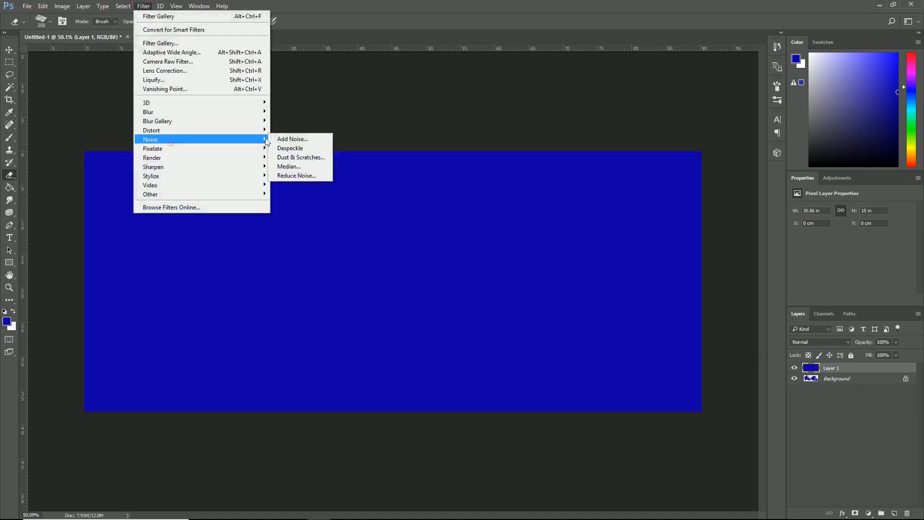
left_click(290, 140)
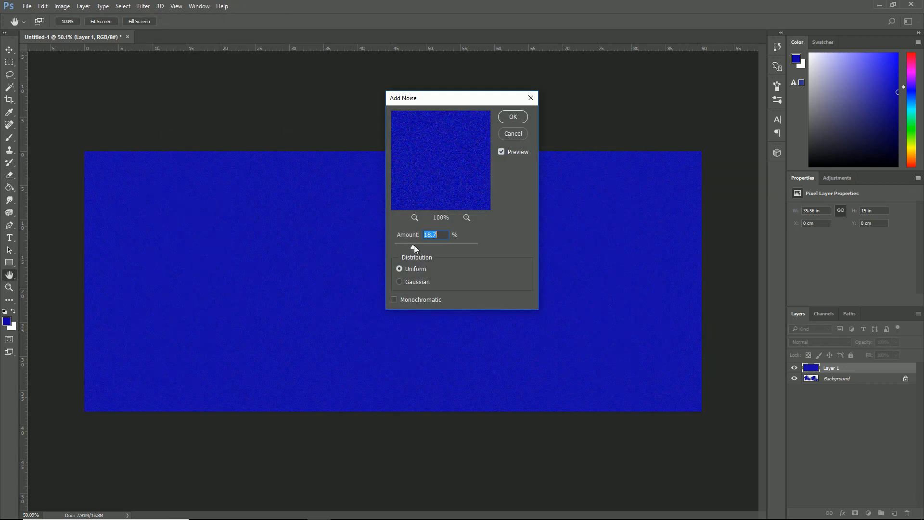
left_click_drag(413, 247, 411, 247)
left_click(512, 117)
key("e")
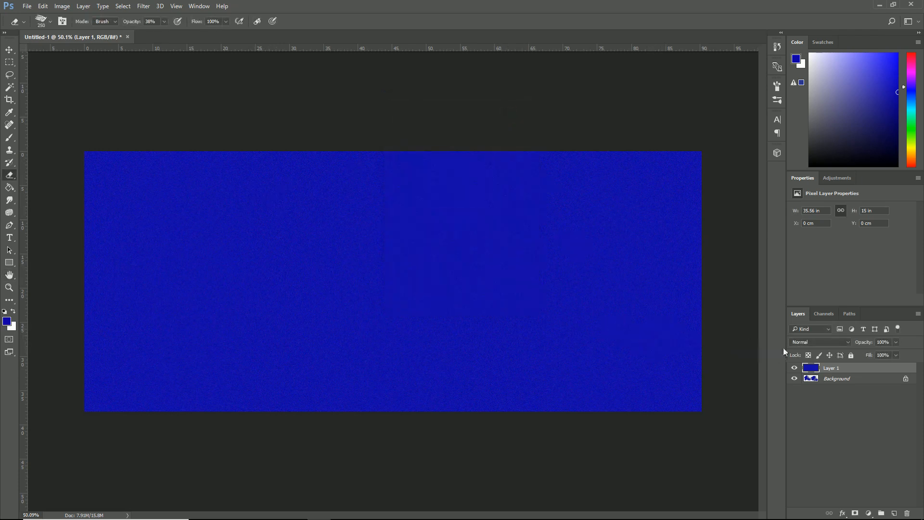
- Preview the blend modes from Darken through Luminosity on the noisy blue layer and return it to Normal
left_click(827, 338)
left_click(804, 174)
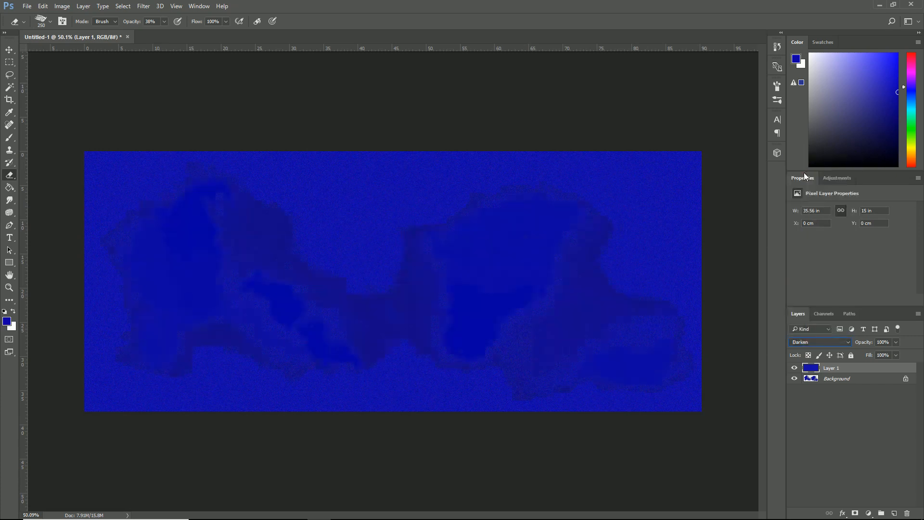
key("Down")
key("Down")
key("Down")
key("Down")
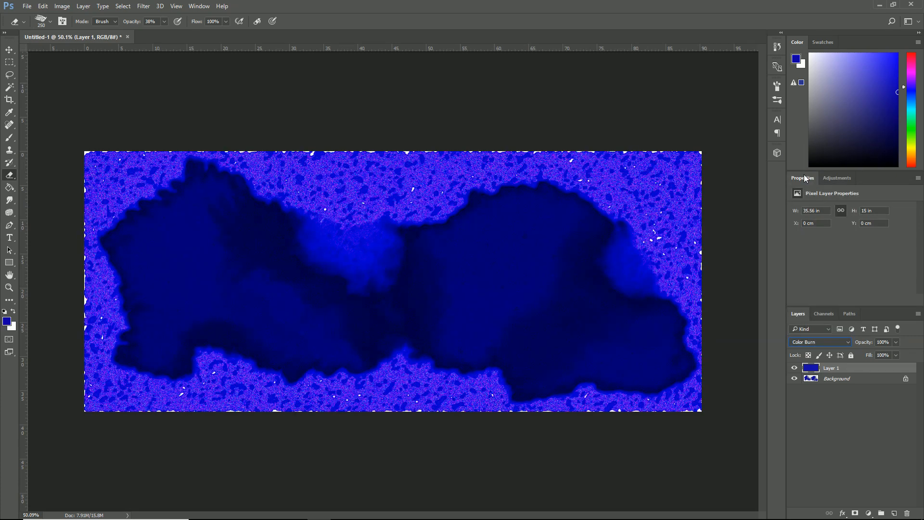
key("Down")
key("Down")
key("Down")
key("Down")
key("Down")
key("Down")
key("Down")
key("Down")
key("Down")
key("Down")
key("Down")
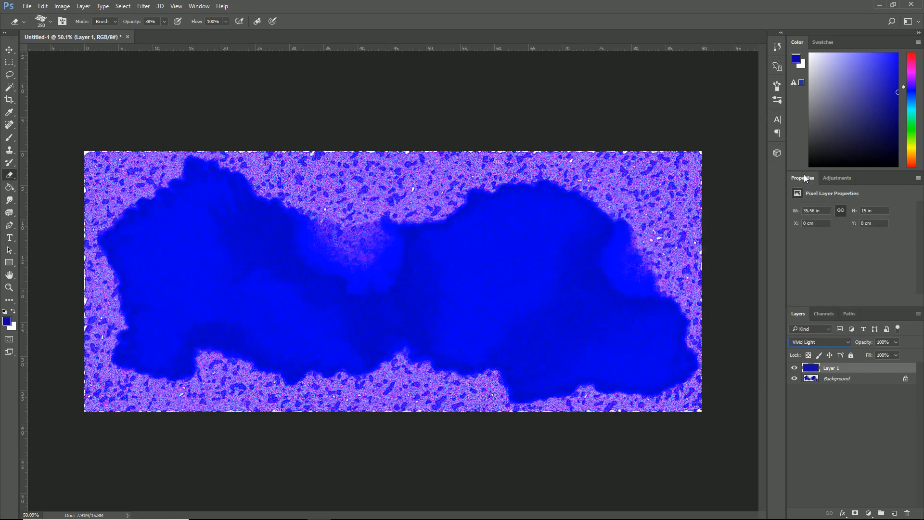
key("Down")
key("Down")
key("Down")
key("Down")
key("Down")
key("Down")
key("Down")
key("Down")
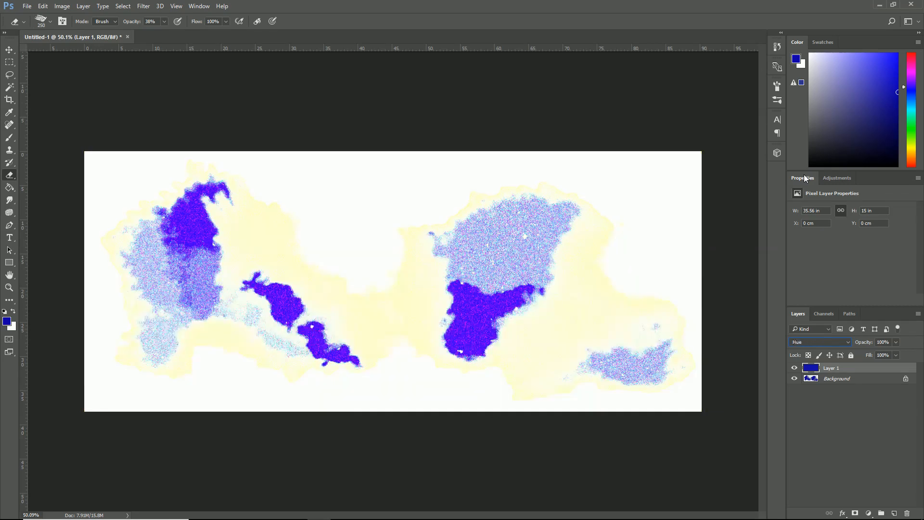
key("Down")
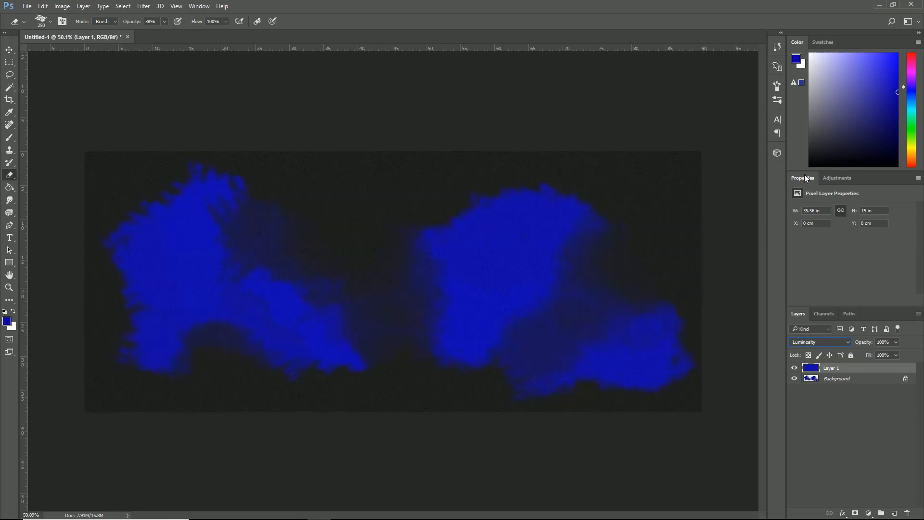
key("Up")
key("Up")
key("Up")
key("Up")
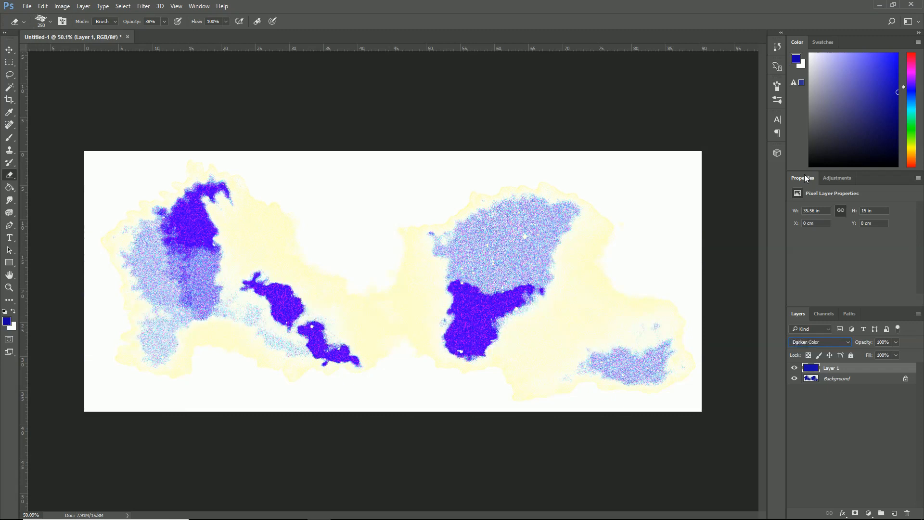
key("Up")
key("Up")
key("Up")
key("Up")
key("Up")
key("Up")
key("Up")
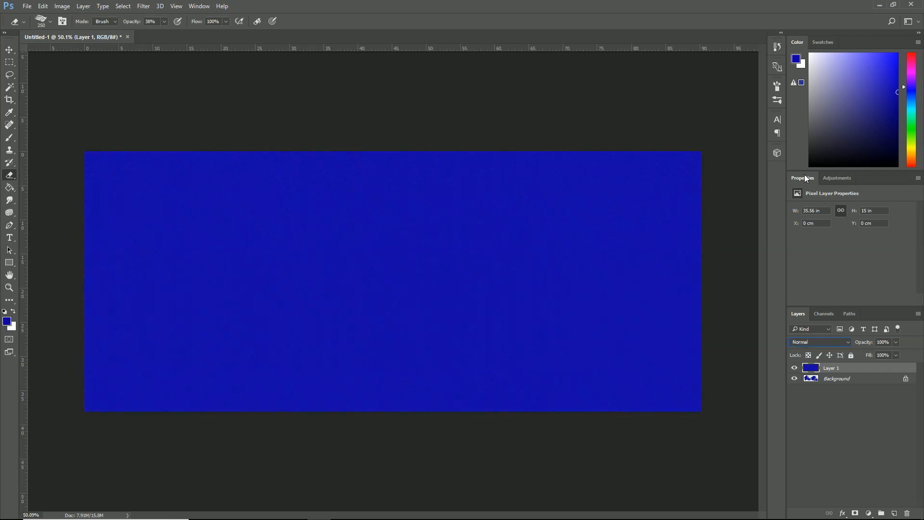
- Convert the locked Background into the regular layer Layer 0 and place the noisy blue layer beneath it
double_click(853, 381)
left_click(546, 160)
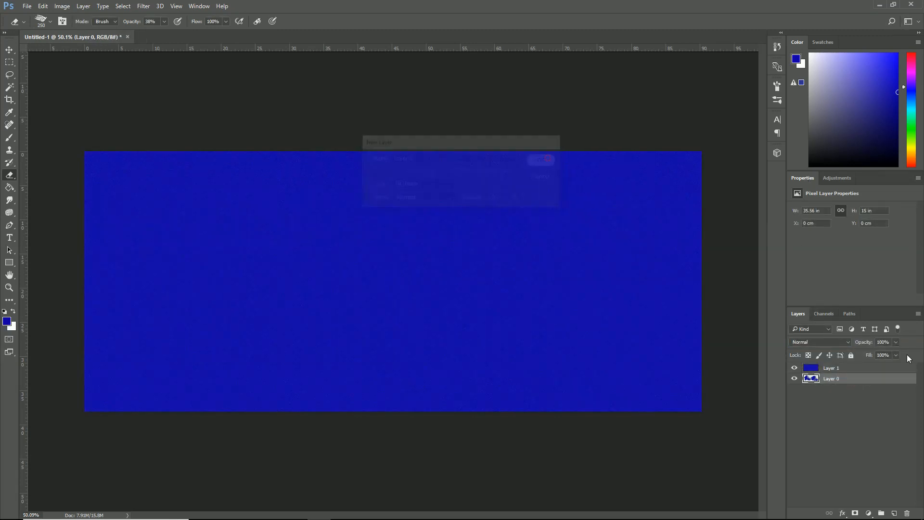
mouse_move(831, 369)
left_mouse_down()
mouse_move(844, 404)
mouse_move(837, 385)
left_mouse_up()
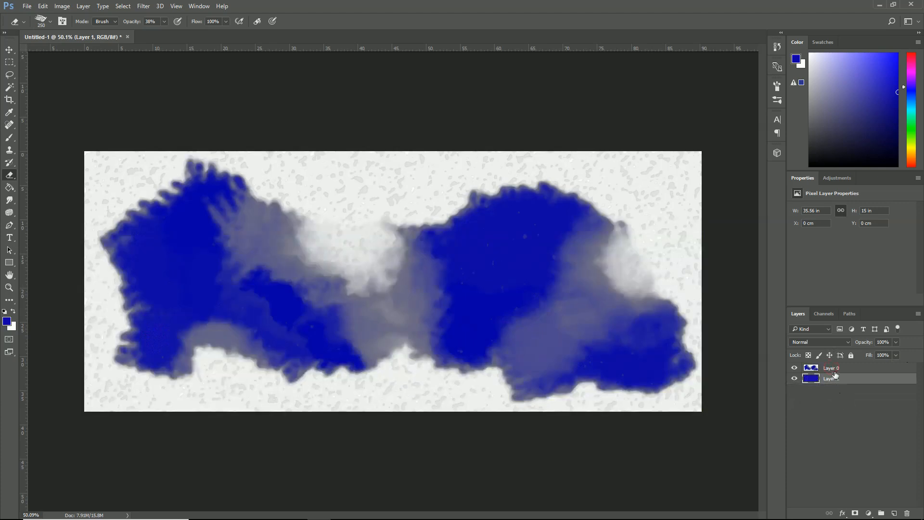
- Compare blend modes such as Screen, Overlay and Difference on Layer 0 and set it to Color Burn
left_click(834, 342)
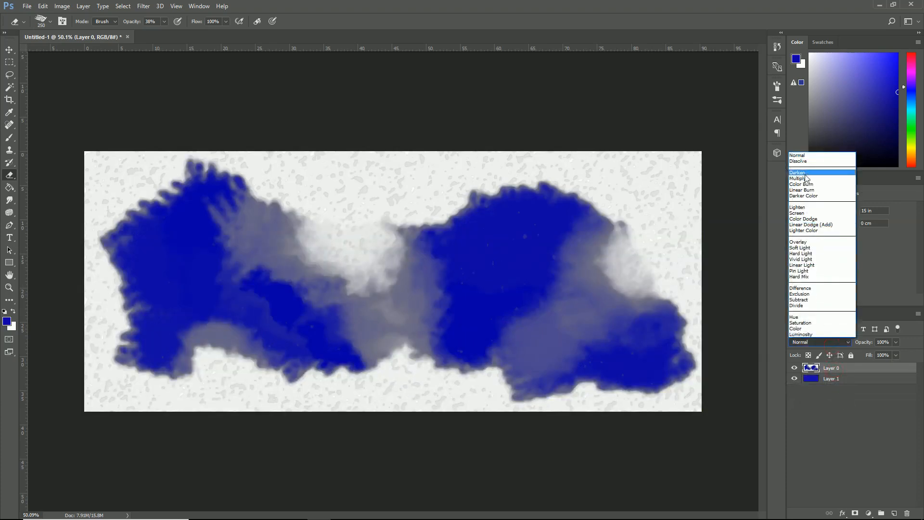
left_click(807, 174)
key("Down")
key("Down")
key("Down")
key("Down")
key("Down")
key("Down")
key("Down")
key("Down")
key("Down")
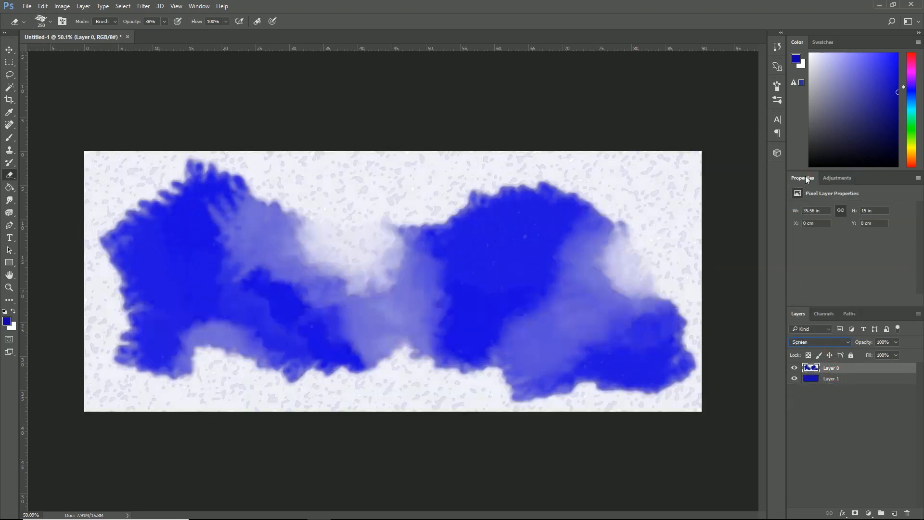
key("Down")
key("Down")
key("Down")
key("Down")
key("Down")
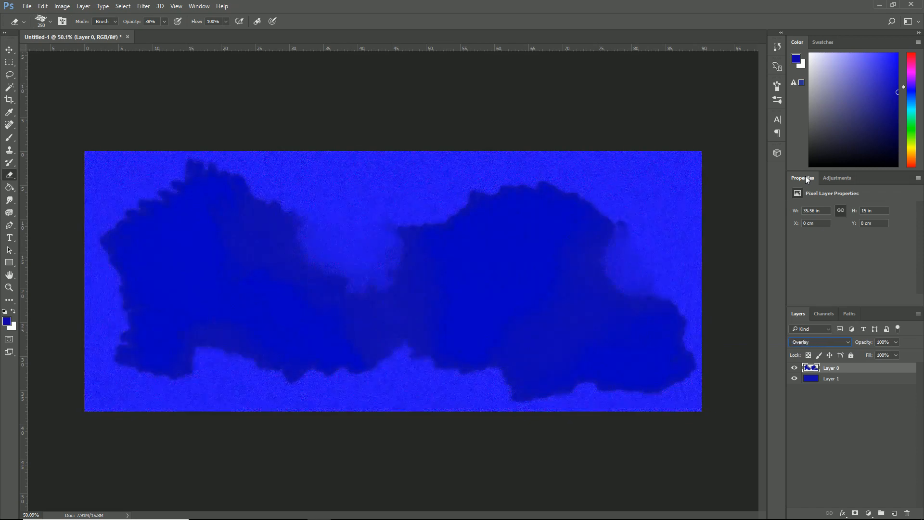
key("Down")
key("Down")
key("Down")
key("Down")
key("Down")
key("Up")
key("Up")
key("Up")
key("Up")
key("Up")
key("Up")
key("Up")
key("Up")
key("Up")
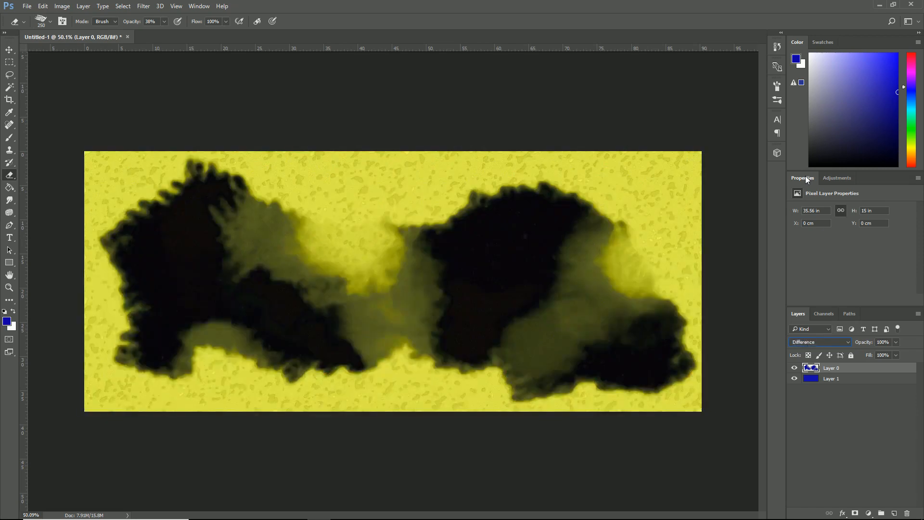
key("Up")
key("Up")
key("Up")
key("Up")
key("Up")
key("Up")
key("Up")
key("Up")
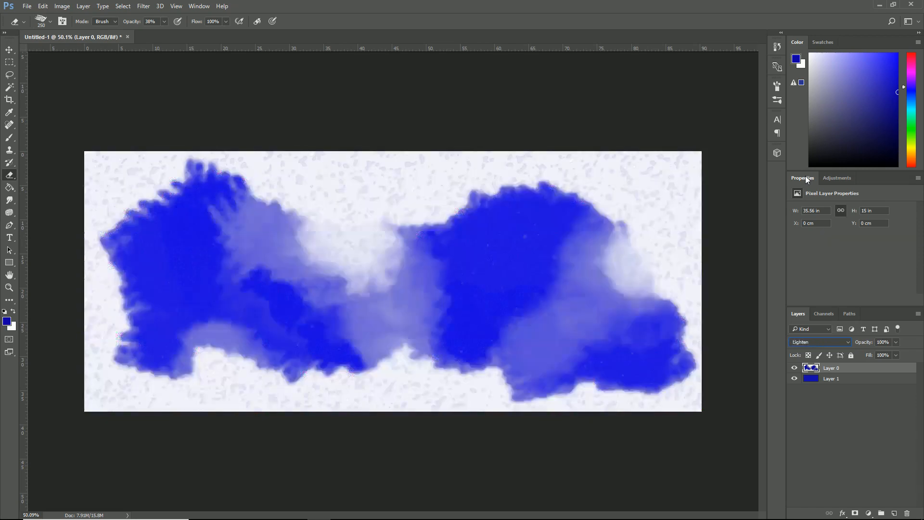
key("Up")
key("Up")
key("Up")
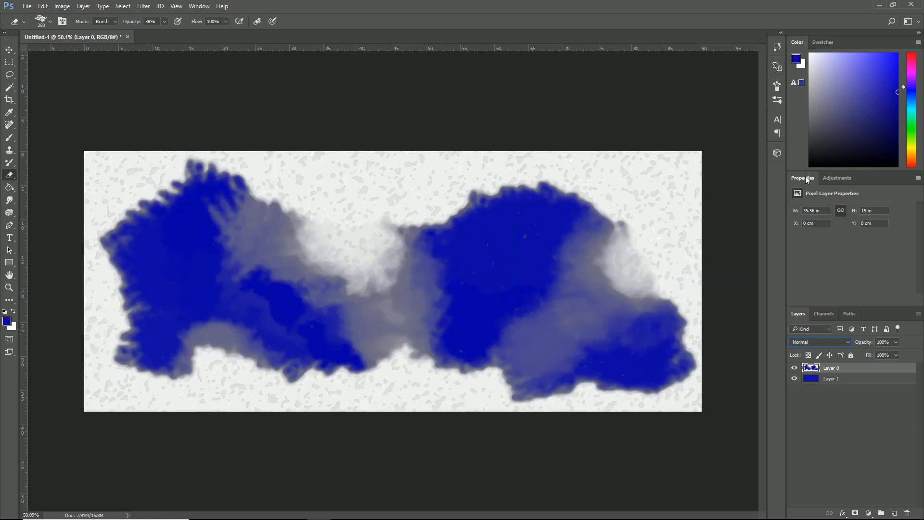
key("Down")
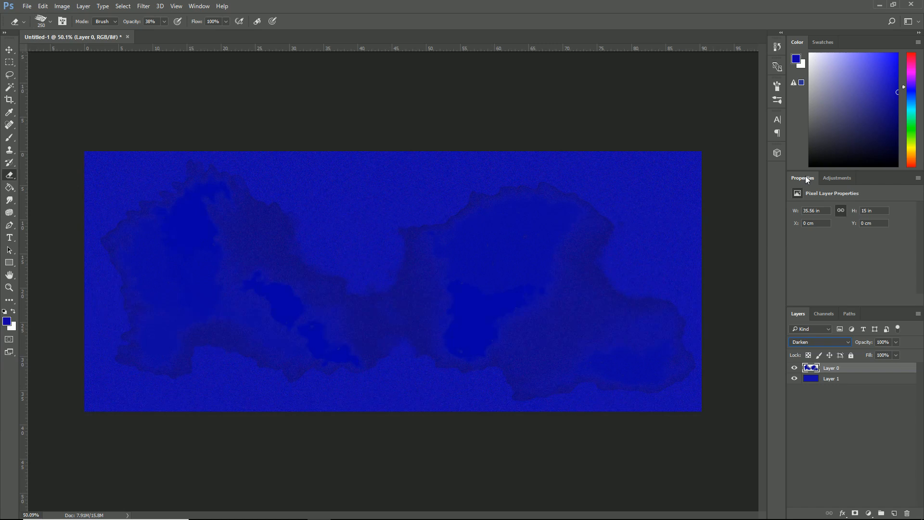
key("Down")
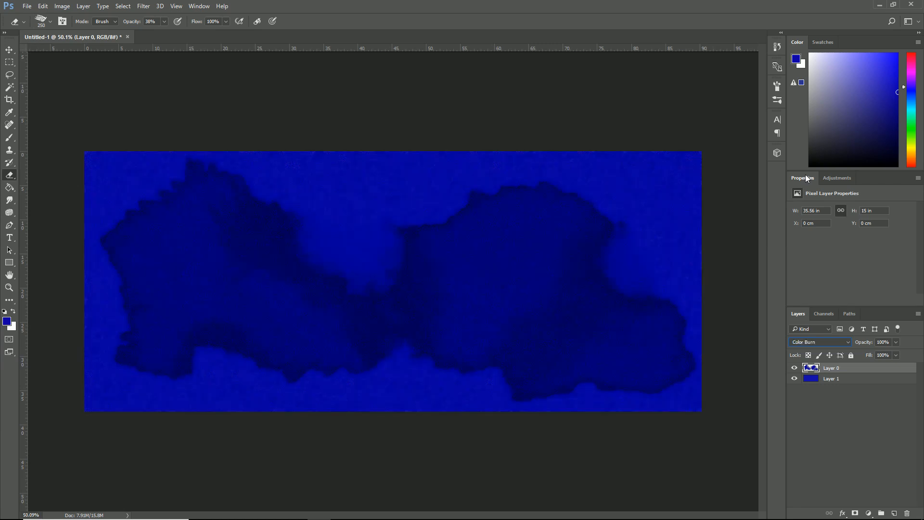
- Select the blue layer beneath the painted layer and activate the Gradient tool
left_click(840, 379)
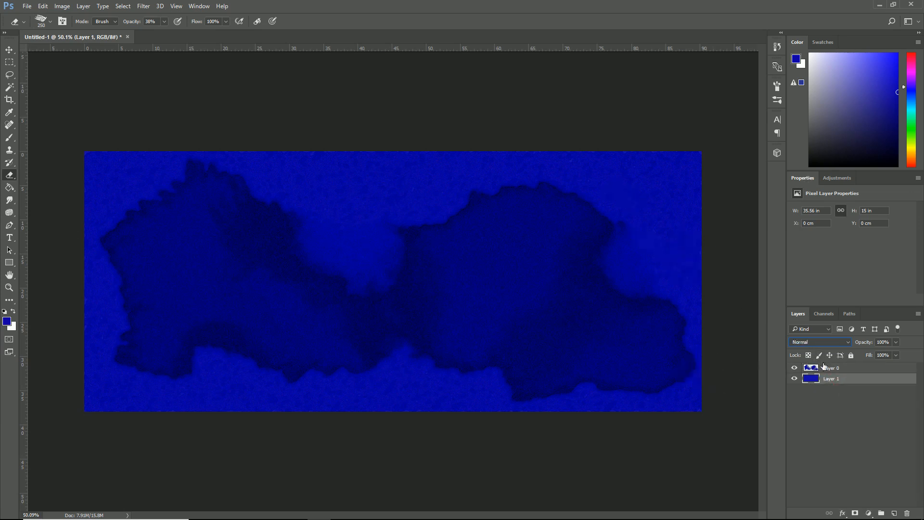
key("g")
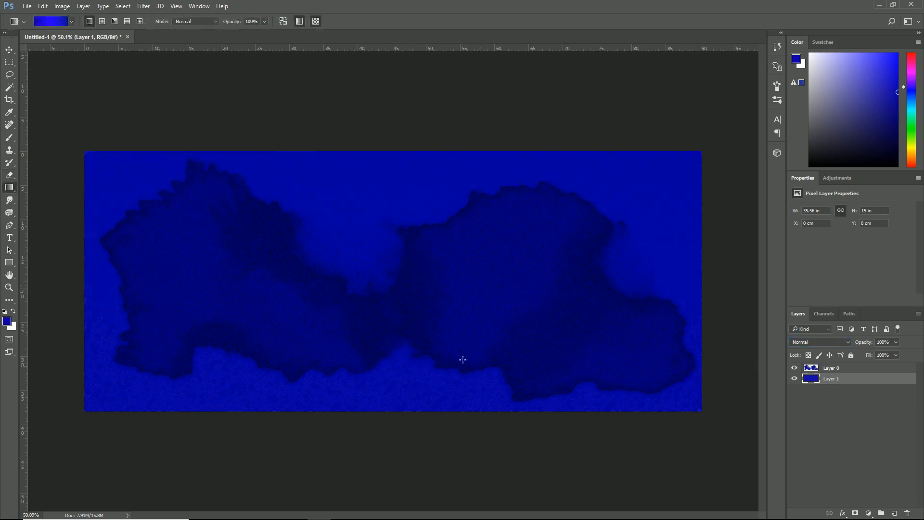
- Save the layered document and switch to After Effects
left_click(28, 6)
left_click(56, 114)
key("alt+Tab")
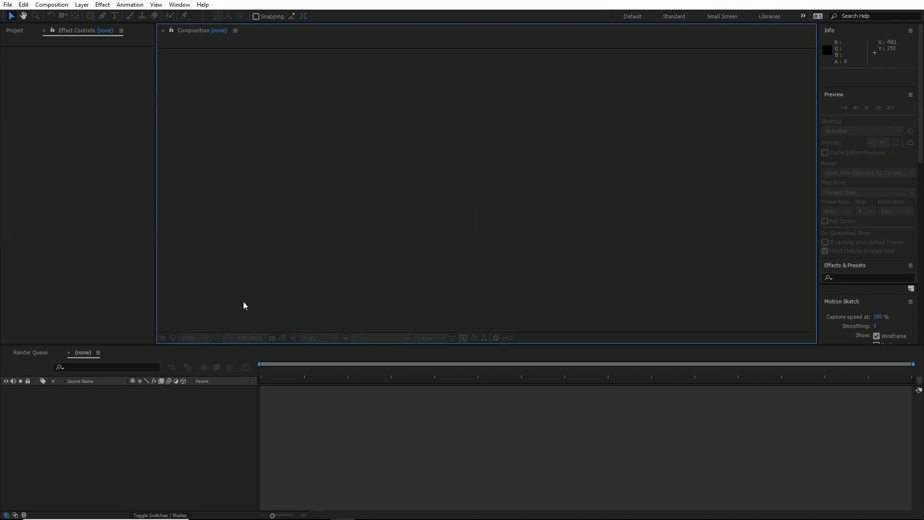
- Import planet2.png and create a composition from it, viewed at 50% magnification
left_click(18, 34)
double_click(51, 136)
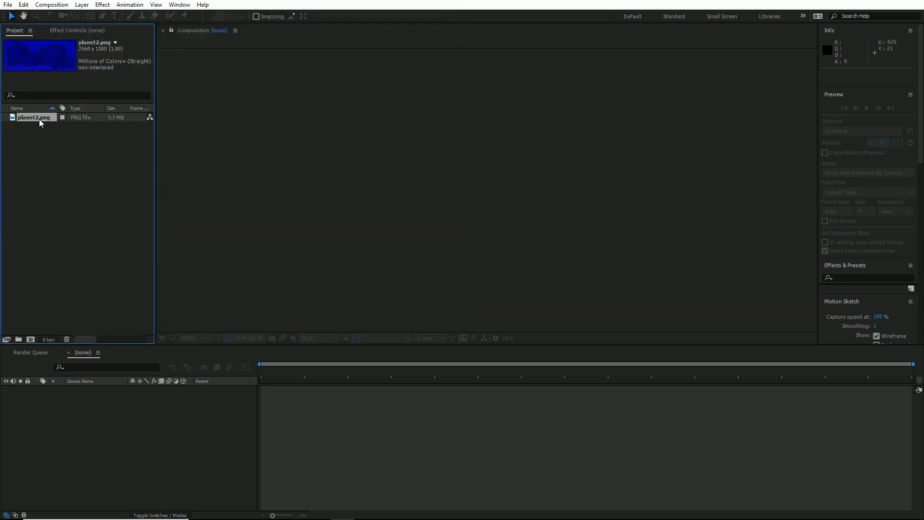
left_click_drag(41, 123, 513, 169)
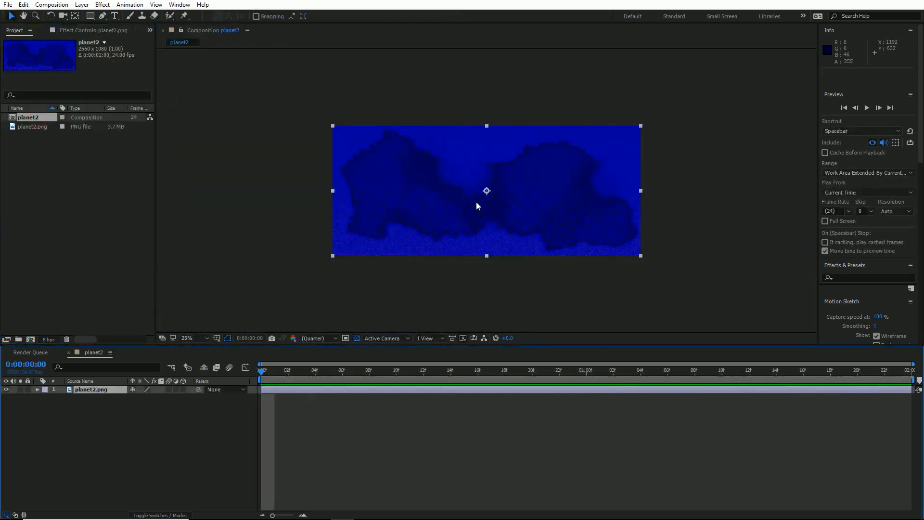
key("period")
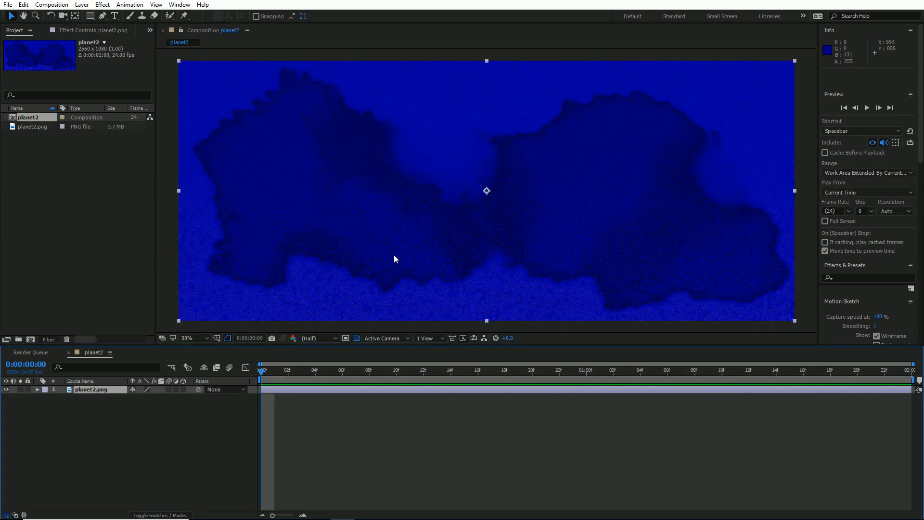
- Apply the CC Sphere effect to the planet2.png layer and enlarge the sphere's radius to 502
left_click(102, 4)
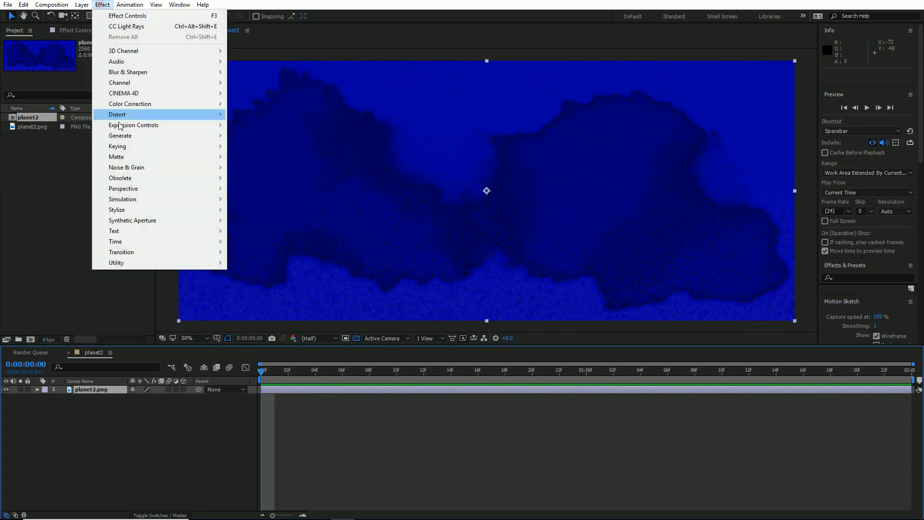
mouse_move(139, 189)
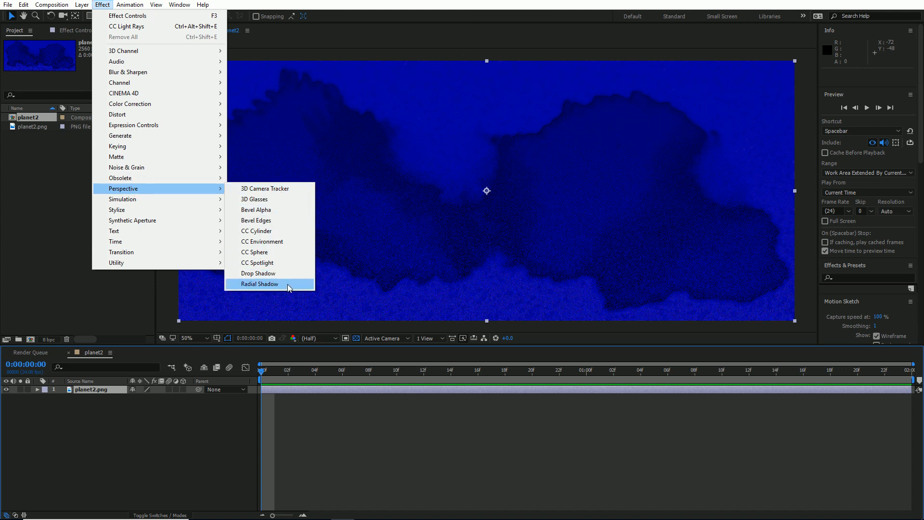
left_click(283, 254)
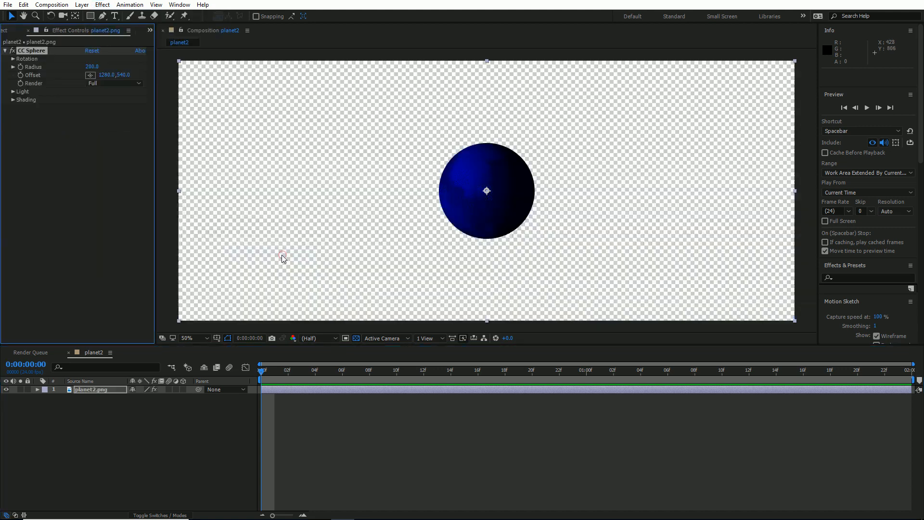
left_click(13, 59)
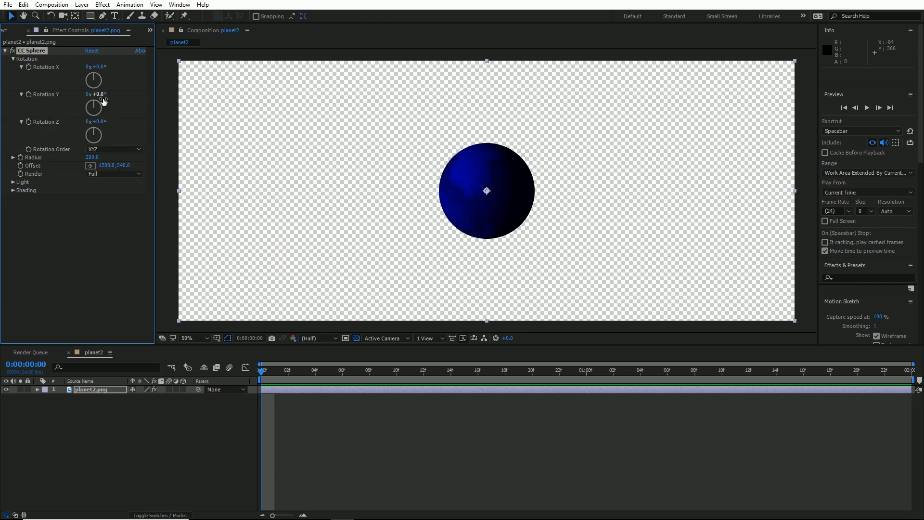
left_click_drag(91, 157, 233, 156)
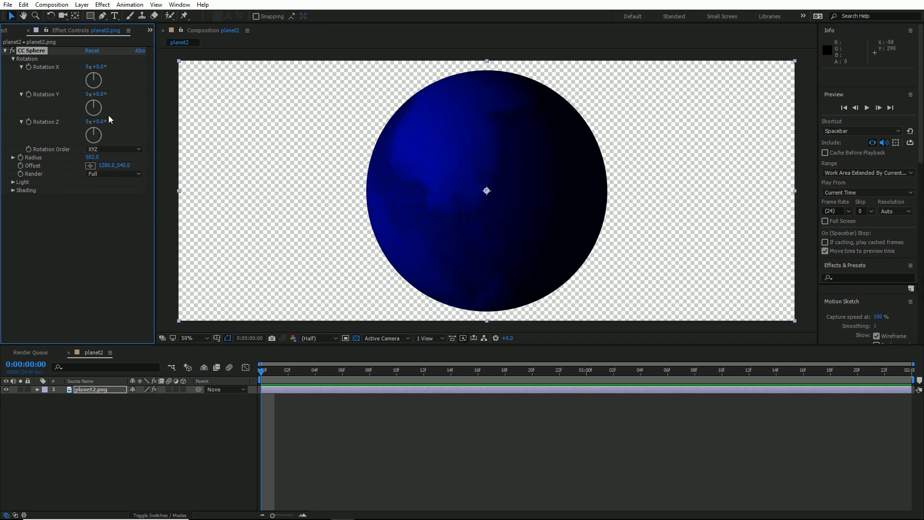
- Keyframe the sphere's Y rotation from 0 at the start to one full revolution at 0:00:01:23 and preview the spin
left_click(28, 95)
left_click(891, 366)
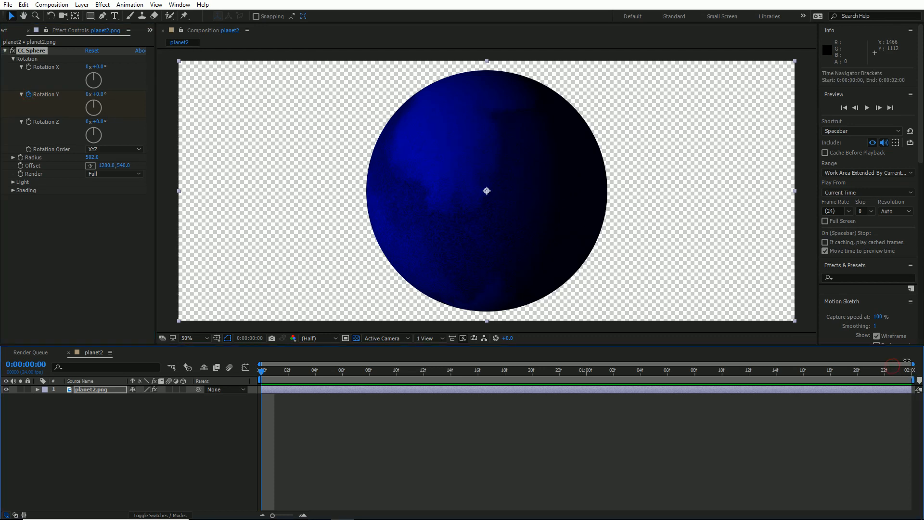
left_click(903, 372)
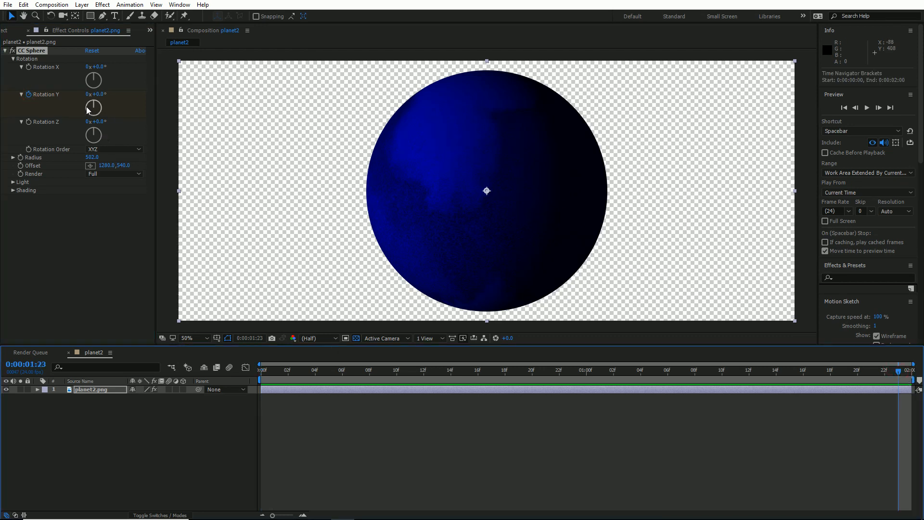
left_click(88, 95)
type("1")
key("Return")
key("space")
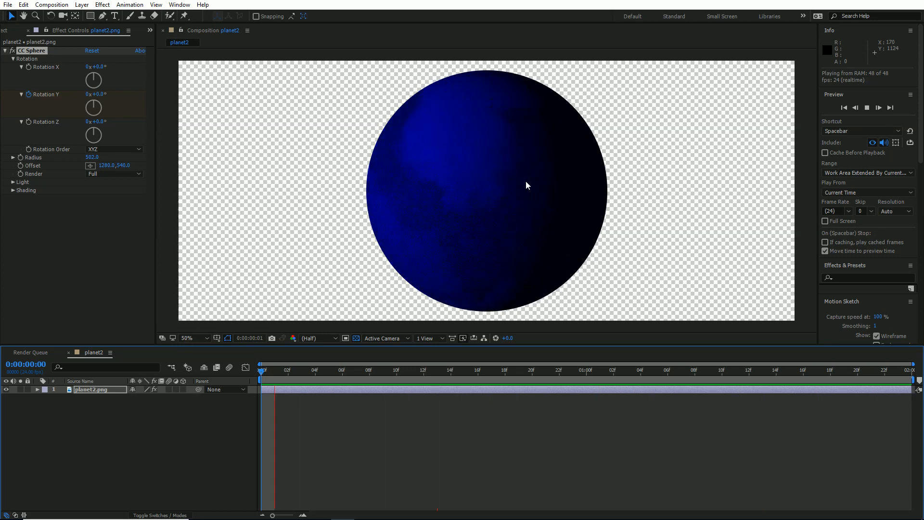
key("space")
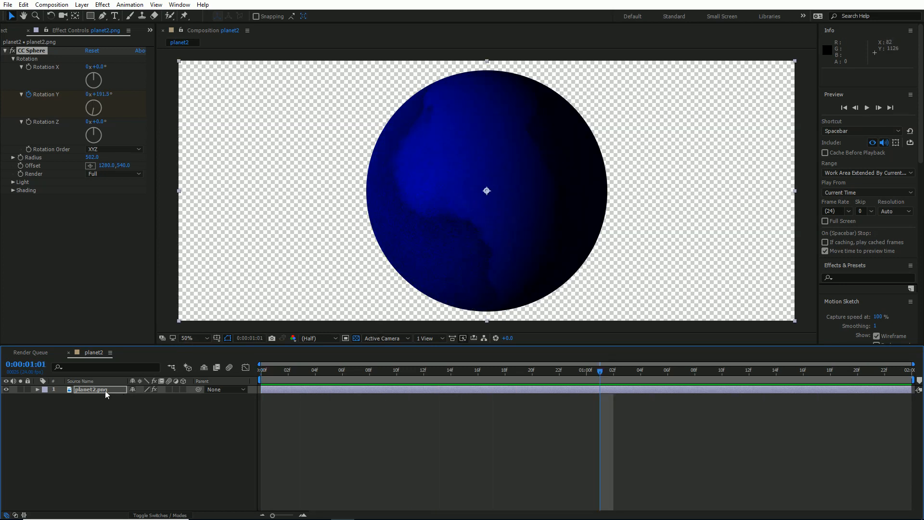
- Create a dark purple solid in color 3D034A at composition size and place it beneath the planet layer
left_click(98, 424)
key("ctrl+y")
left_click(113, 173)
left_click(112, 172)
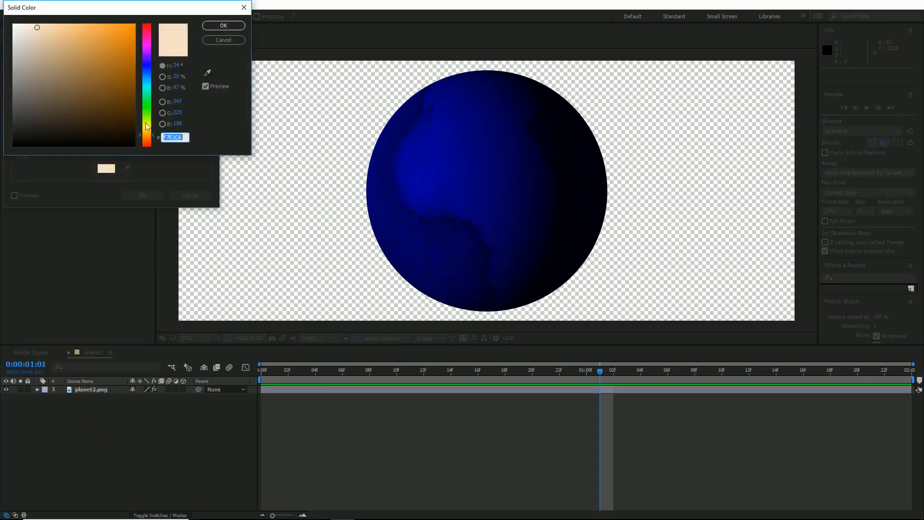
mouse_move(143, 70)
left_mouse_down()
mouse_move(151, 50)
mouse_move(129, 111)
left_mouse_up()
left_click(214, 26)
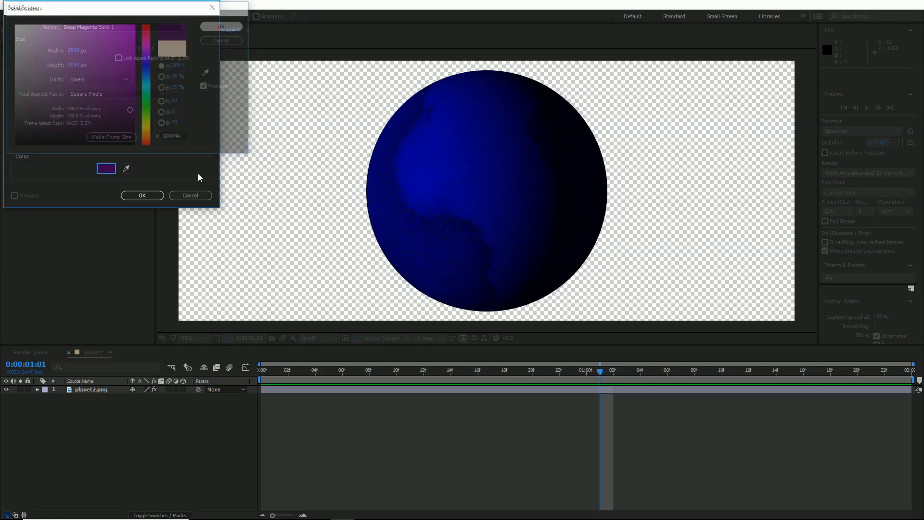
left_click(141, 194)
left_click_drag(103, 391, 106, 422)
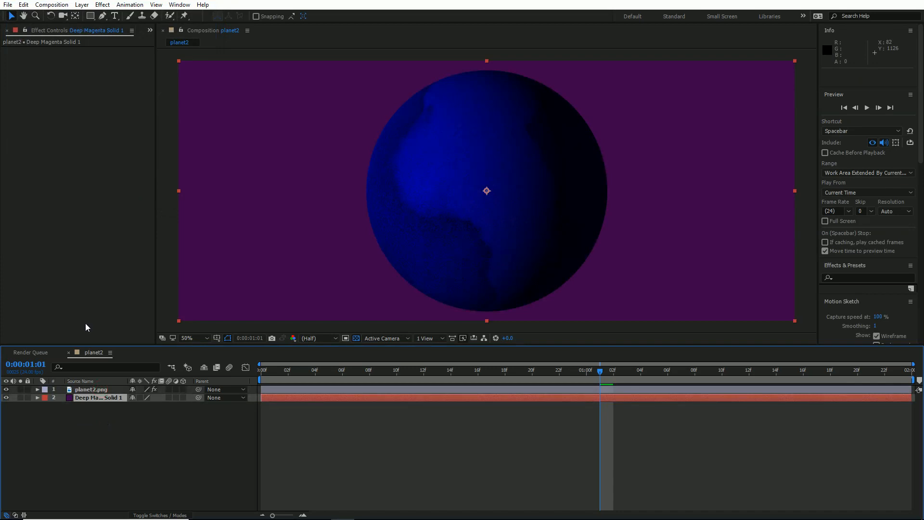
- Add a bright yellow 2560 x 1080 px solid between the planet and the purple background
left_click(82, 5)
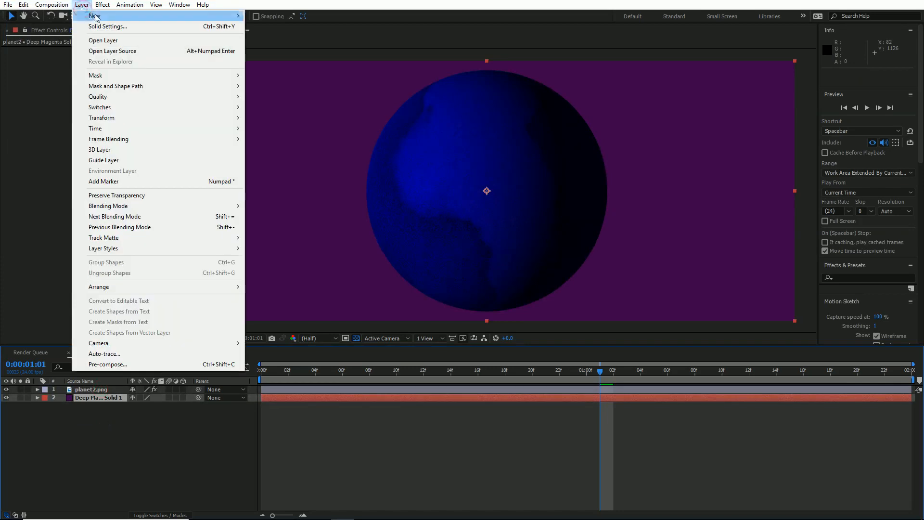
left_click(94, 16)
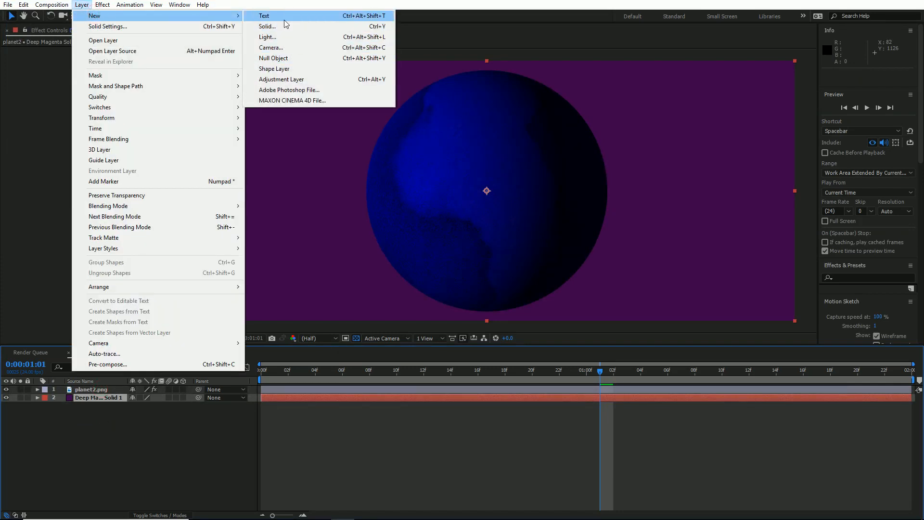
left_click(268, 26)
left_click(109, 169)
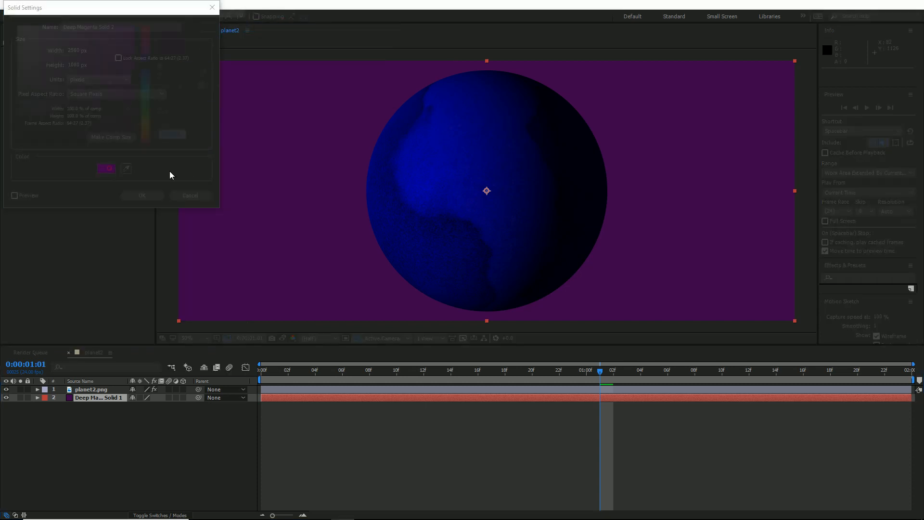
left_click_drag(148, 93, 148, 127)
left_click_drag(114, 71, 138, 20)
left_click(219, 27)
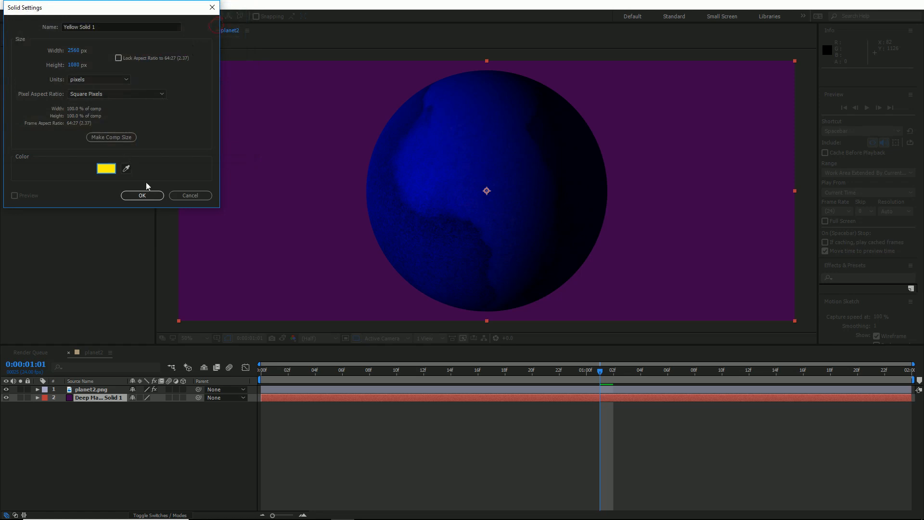
left_click(142, 195)
- Apply the CC Star Burst effect to the yellow solid and preview the moving stars behind the planet
left_click(103, 4)
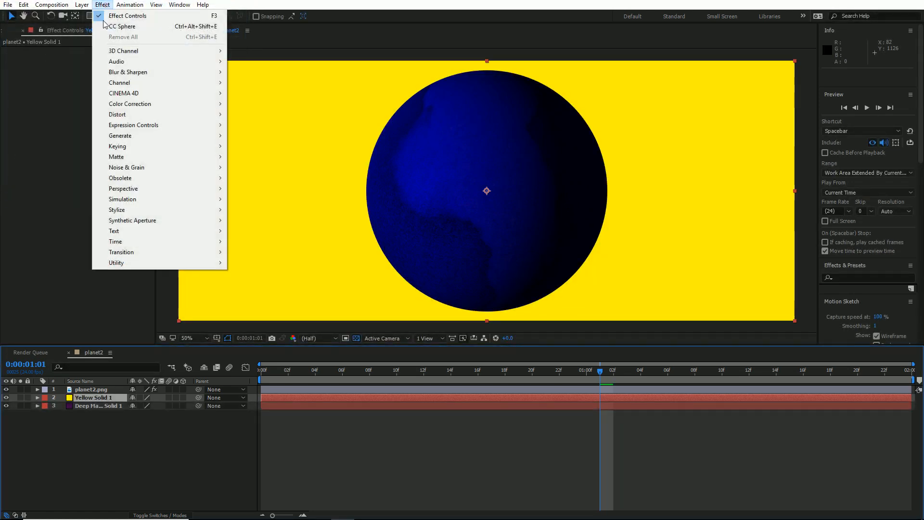
mouse_move(143, 201)
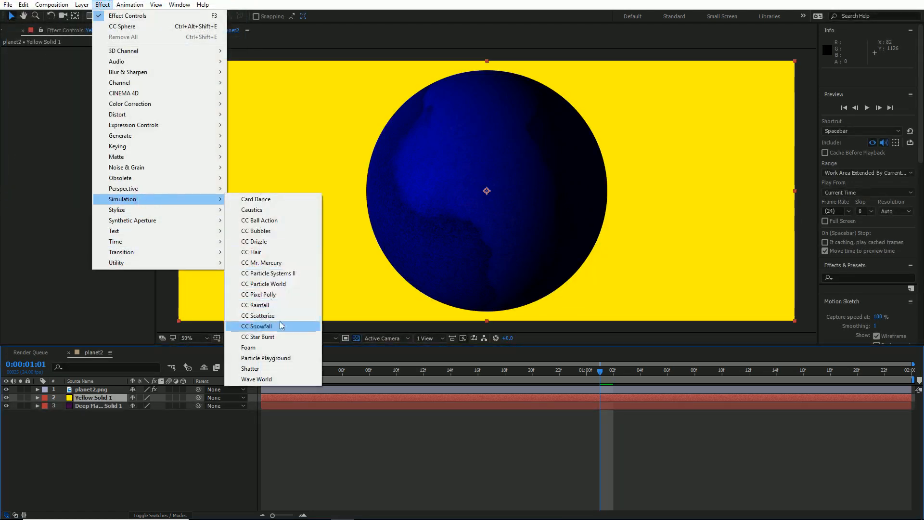
left_click(277, 336)
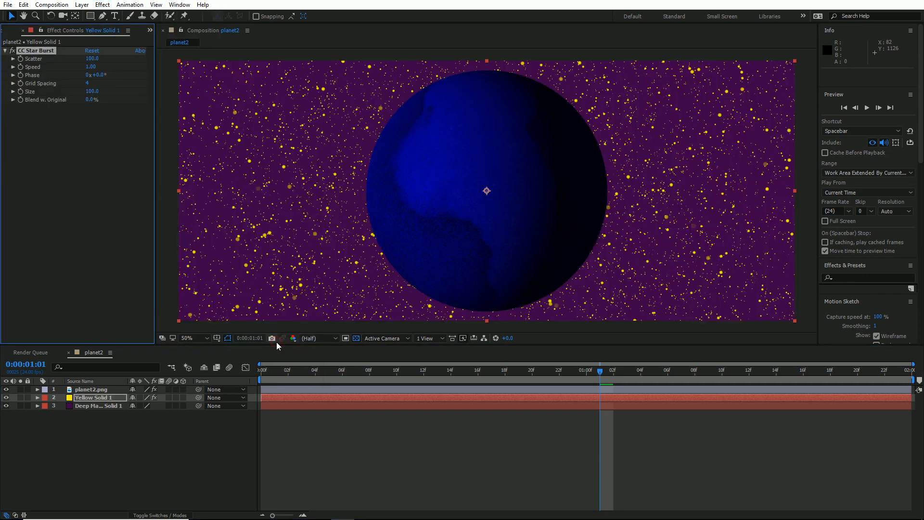
left_click_drag(303, 372, 219, 359)
key("space")
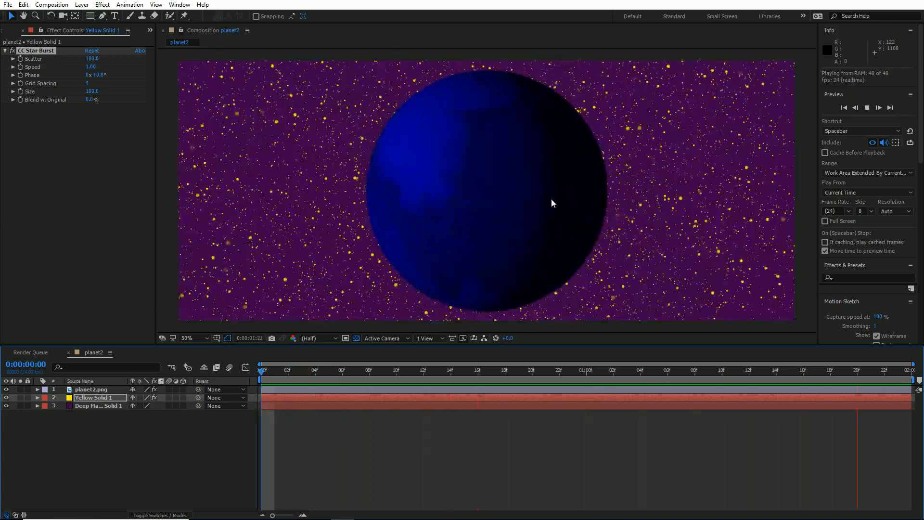
key("space")
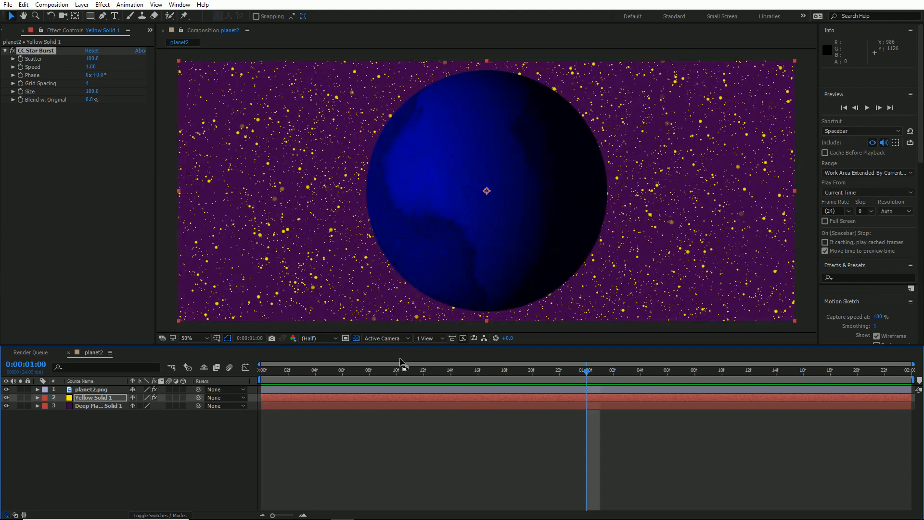
left_click(411, 383)
key("space")
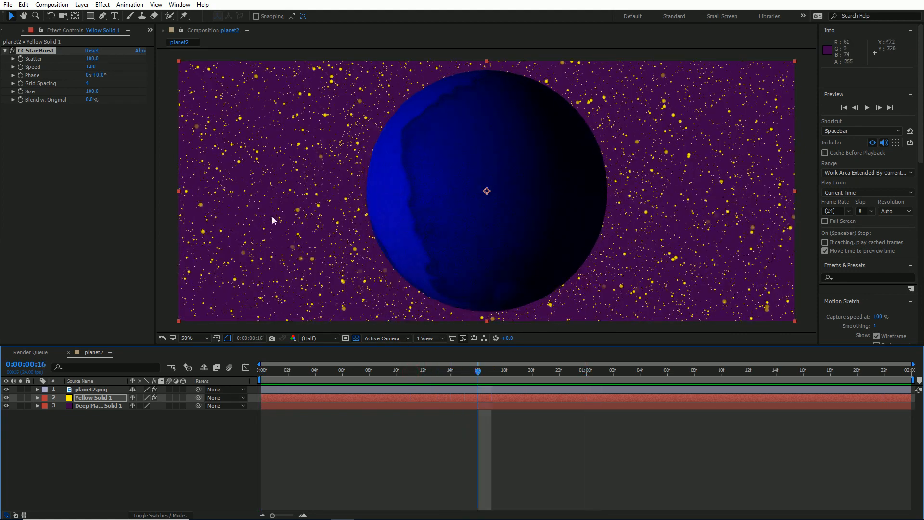
- Set the star burst's Scatter to 187, Speed to 0.15 and Grid Spacing to 1, and preview the star field
left_click_drag(88, 59, 92, 82)
key("space")
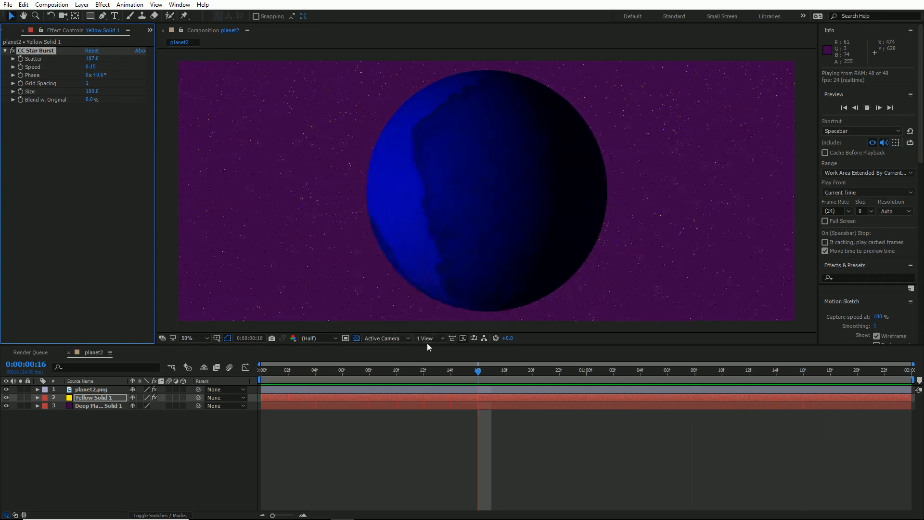
key("space")
left_click_drag(437, 376, 539, 377)
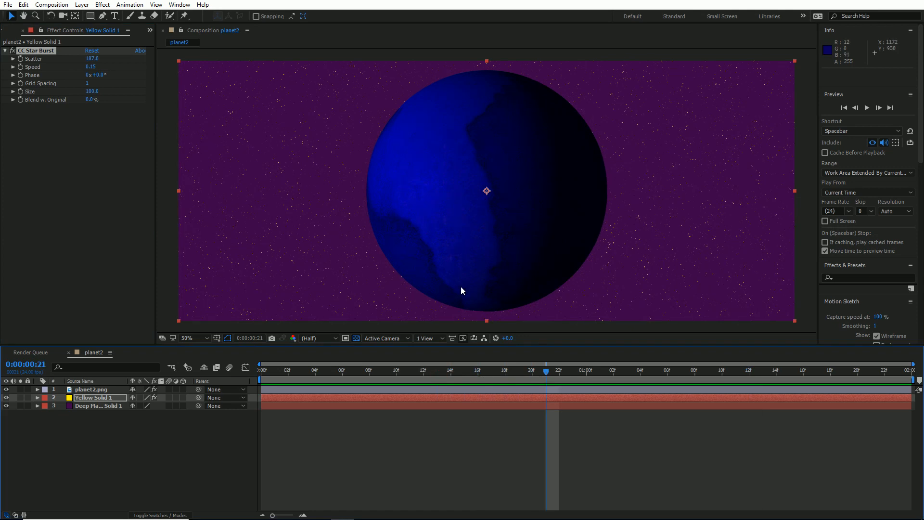
left_click_drag(546, 383, 451, 384)
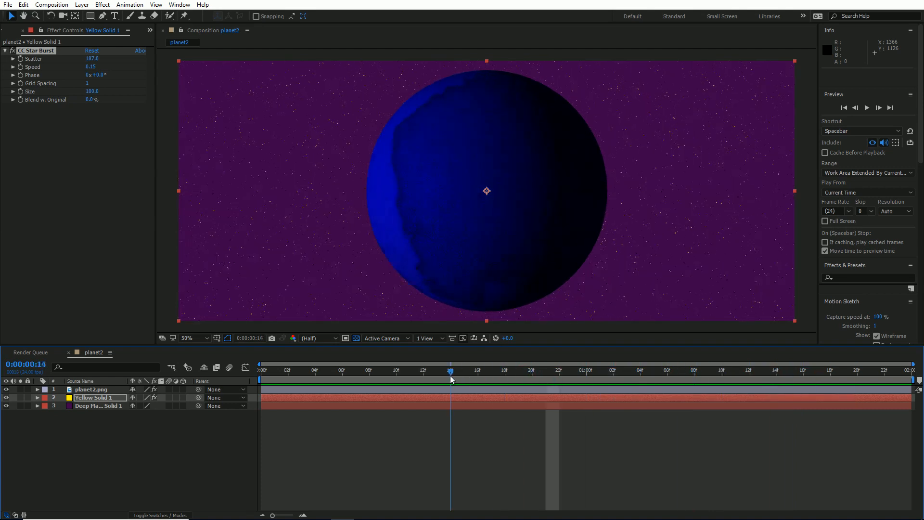
- Set the CC Sphere light intensity on the planet layer to 143
left_click(84, 389)
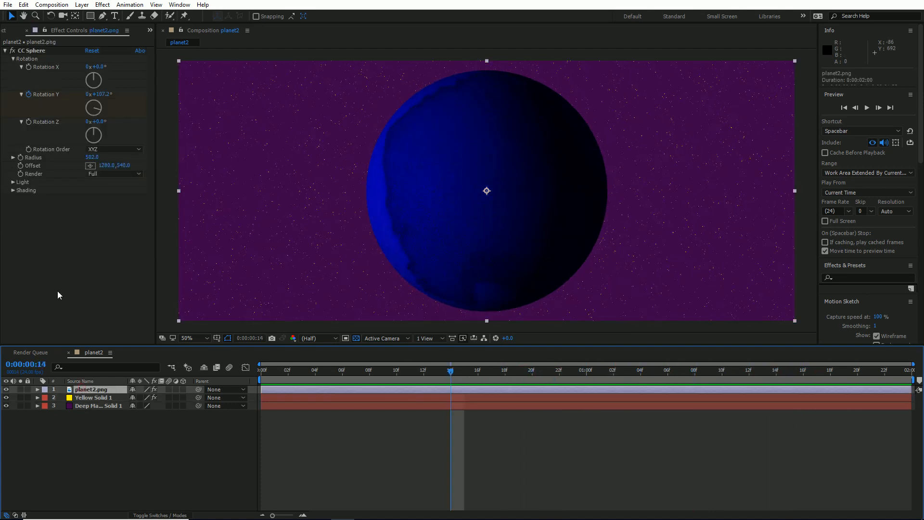
left_click(13, 182)
left_click(91, 190)
type("239")
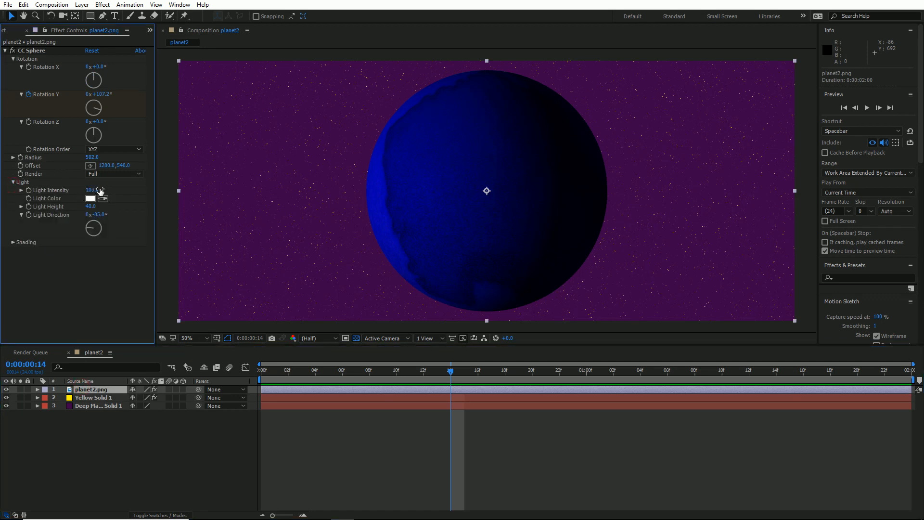
key("Return")
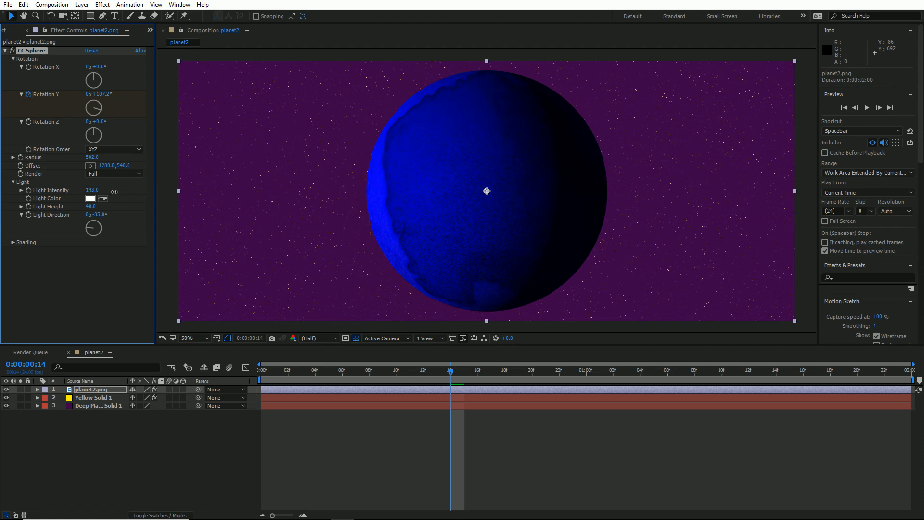
- Adjust the sphere's shading with Ambient 49, Diffuse 94 and Specular 48, and tune its Roughness and Metal values
left_click(13, 242)
left_click(92, 250)
type("33")
key("Return")
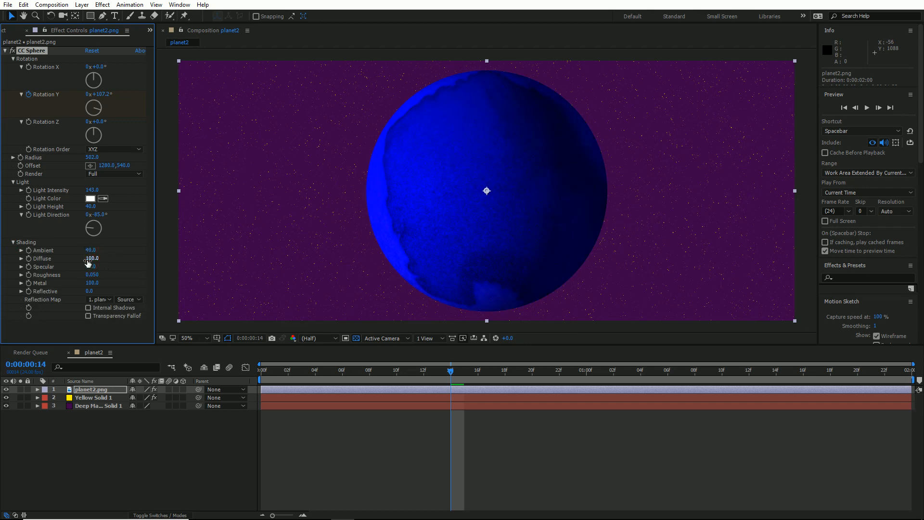
left_click_drag(142, 261, 124, 260)
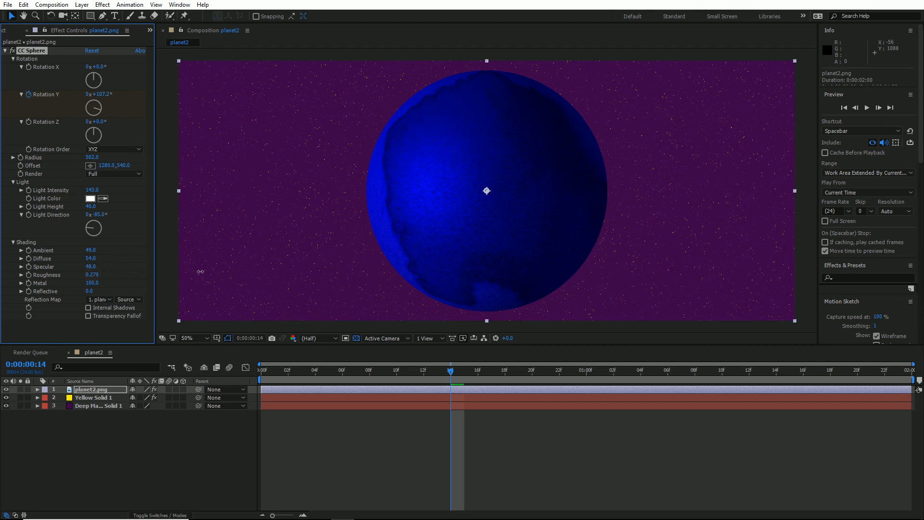
left_click_drag(95, 283, 193, 296)
- Apply the Color Emboss effect to the planet2.png layer
left_click(5, 51)
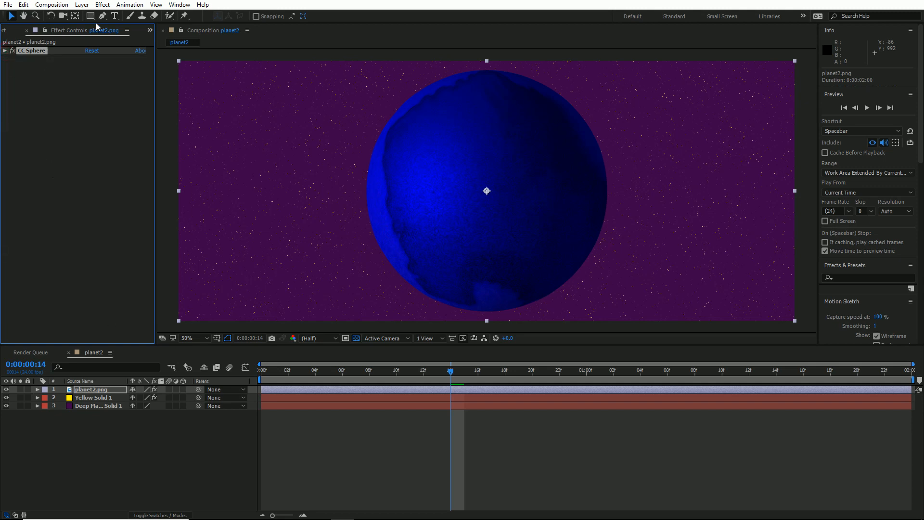
left_click(102, 6)
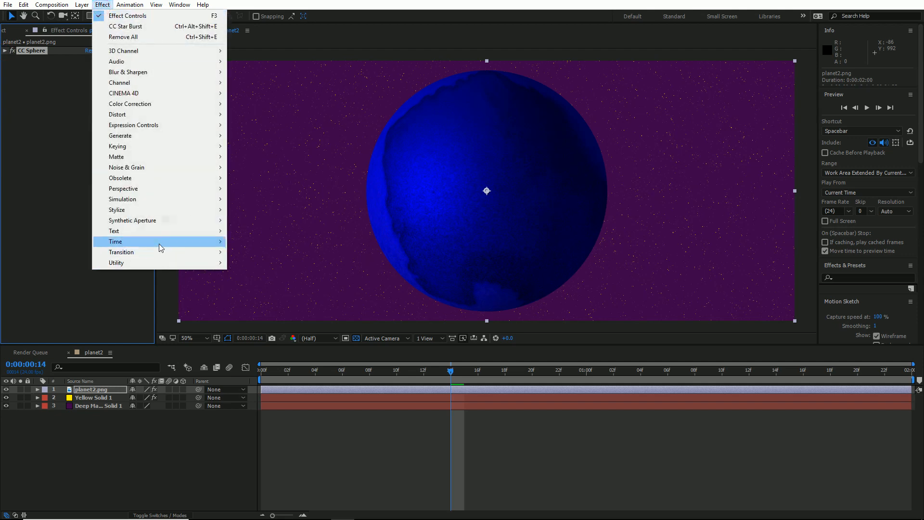
mouse_move(153, 214)
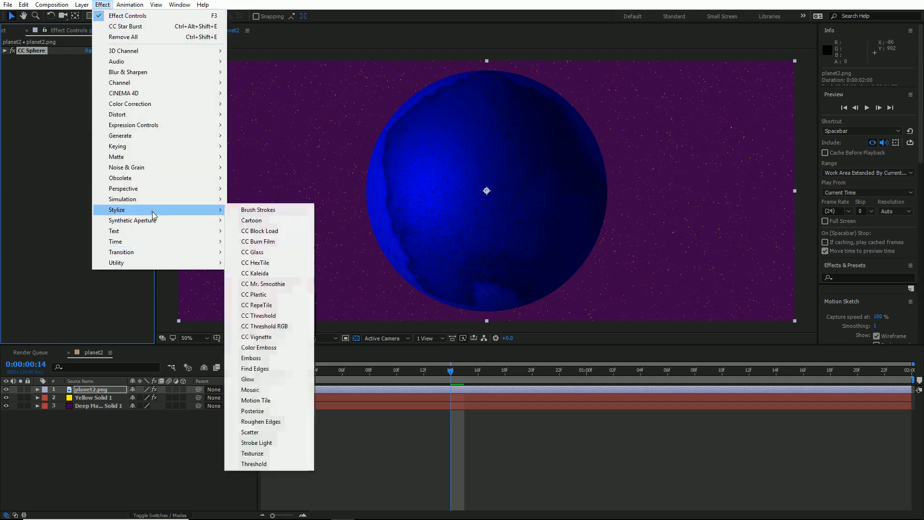
left_click(260, 348)
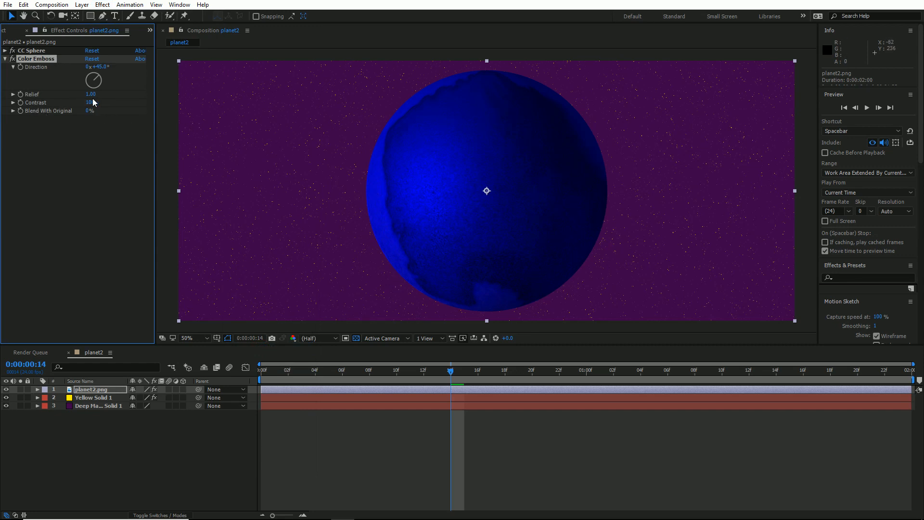
- Set the Color Emboss Relief to 16, Contrast to 49 and Blend With Original to about 33%
mouse_move(93, 102)
left_mouse_down()
mouse_move(133, 92)
mouse_move(91, 92)
mouse_move(200, 101)
left_mouse_up()
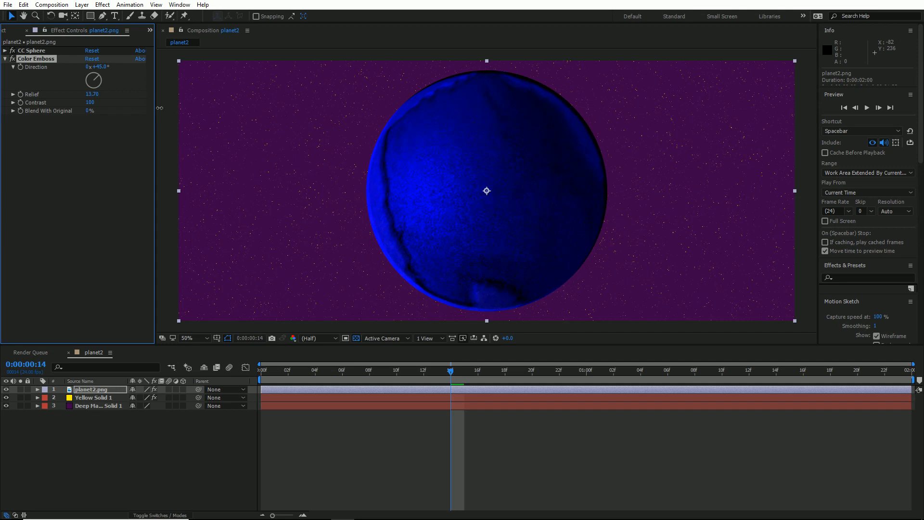
left_click_drag(168, 110, 197, 114)
left_click_drag(91, 105, 63, 105)
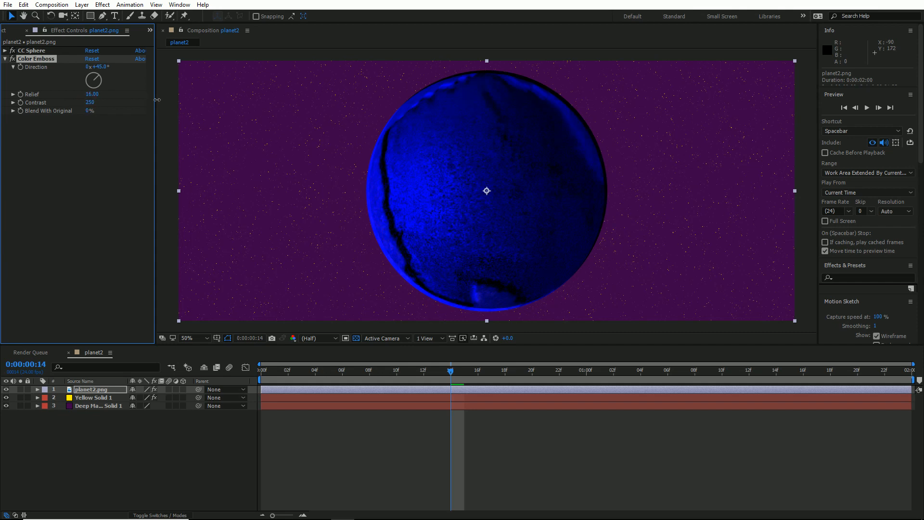
left_click_drag(219, 115, 76, 122)
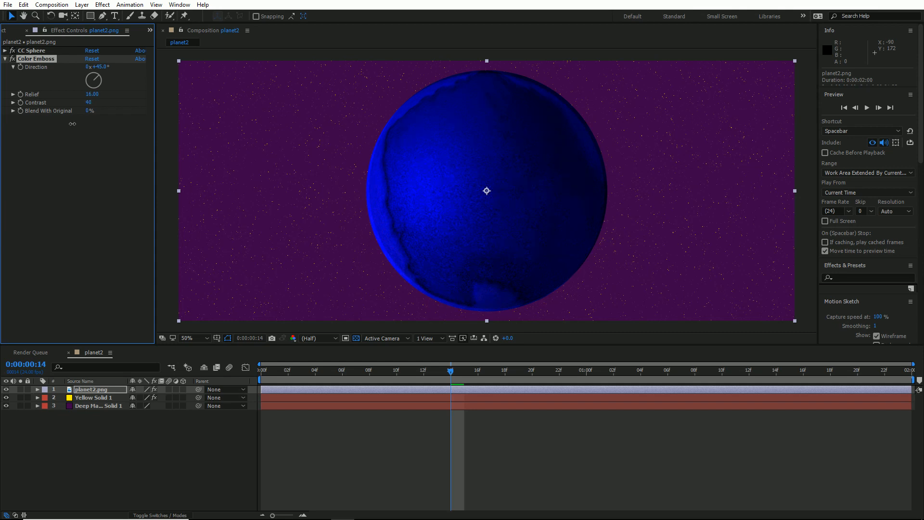
left_click_drag(86, 111, 104, 116)
- Reorder CC Sphere below Color Emboss and raise the emboss Relief to 16.20 and Contrast to 93
left_click_drag(30, 49, 50, 125)
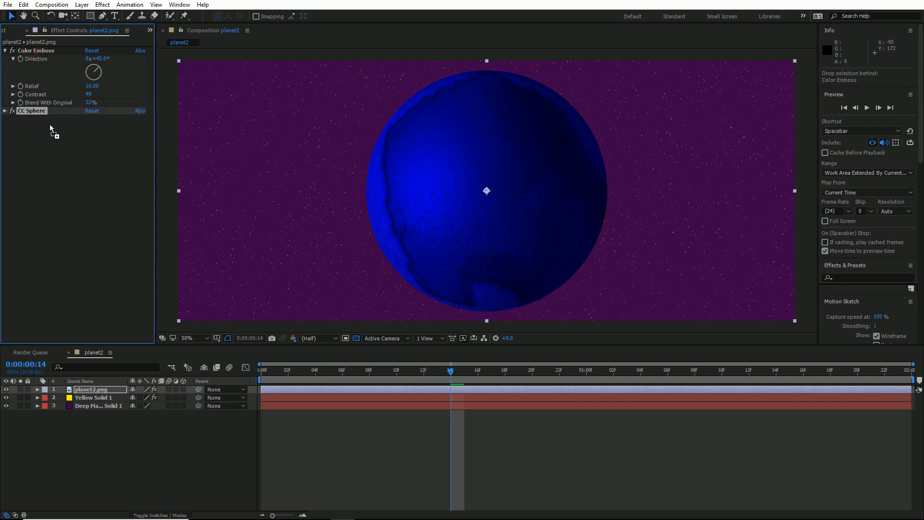
left_click(30, 51)
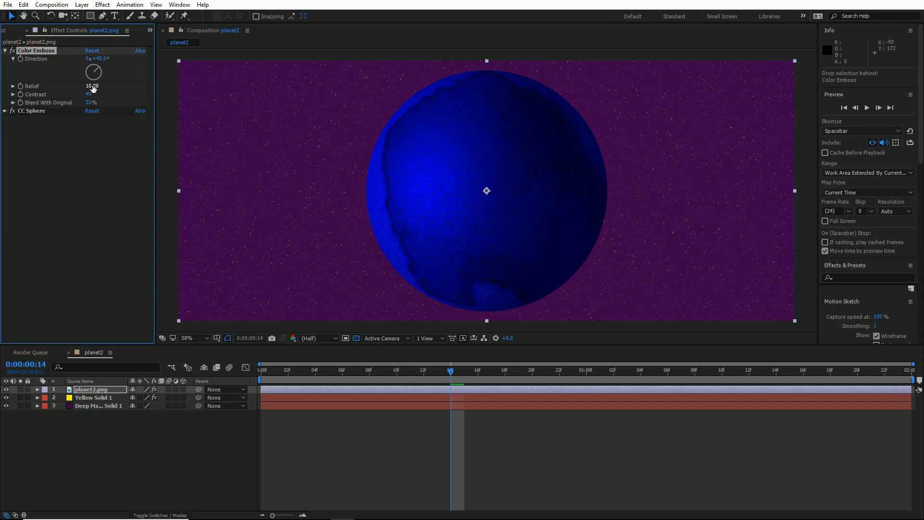
left_click_drag(89, 86, 115, 100)
- Preview the embossed planet's rotation, then return to the first frame
left_click(287, 370)
key("space")
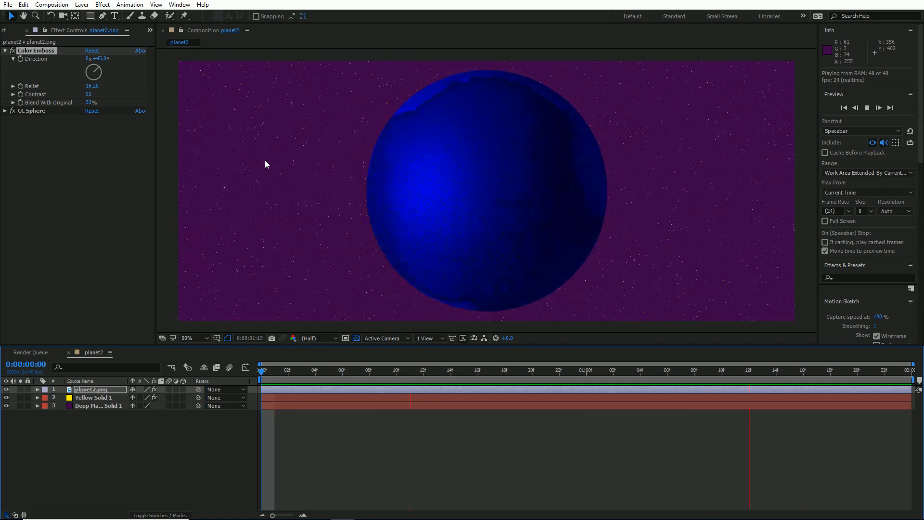
key("space")
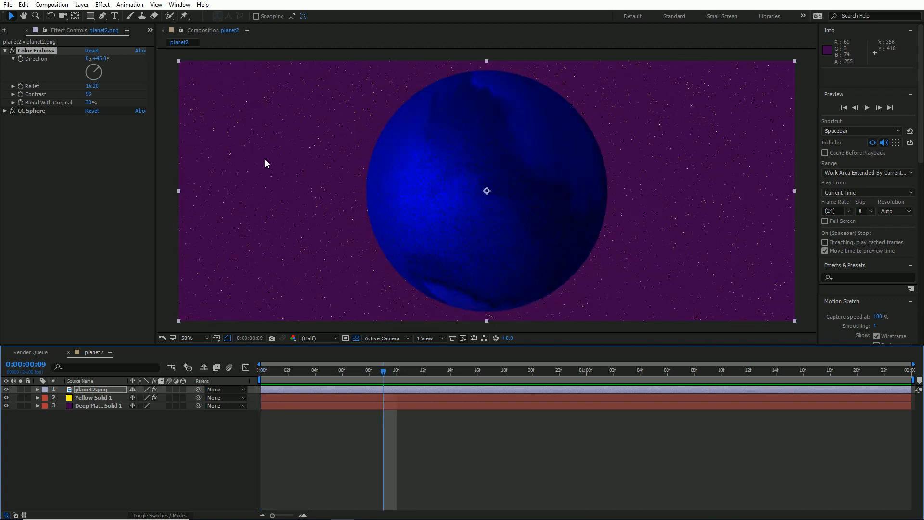
left_click_drag(325, 373, 249, 365)
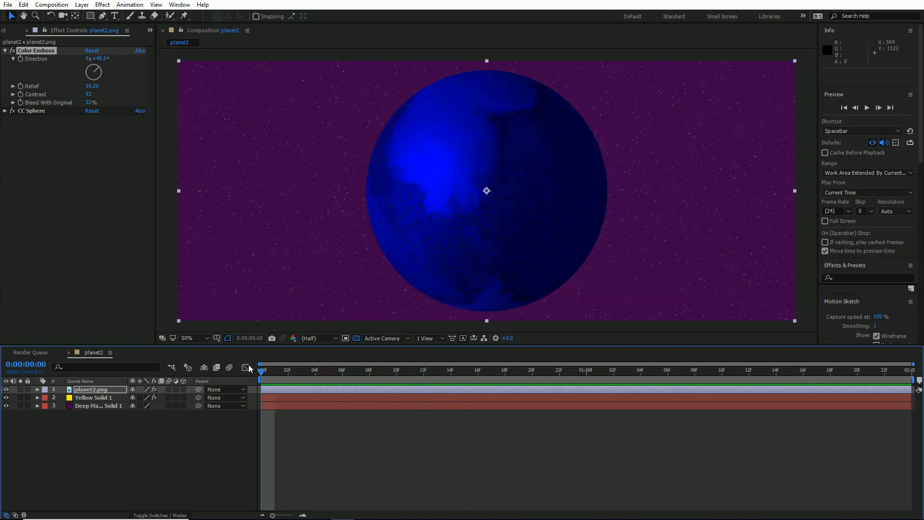
- Replace the planet2.png footage with Mars.png and preview the rotating planet
left_click(4, 30)
left_click(38, 127)
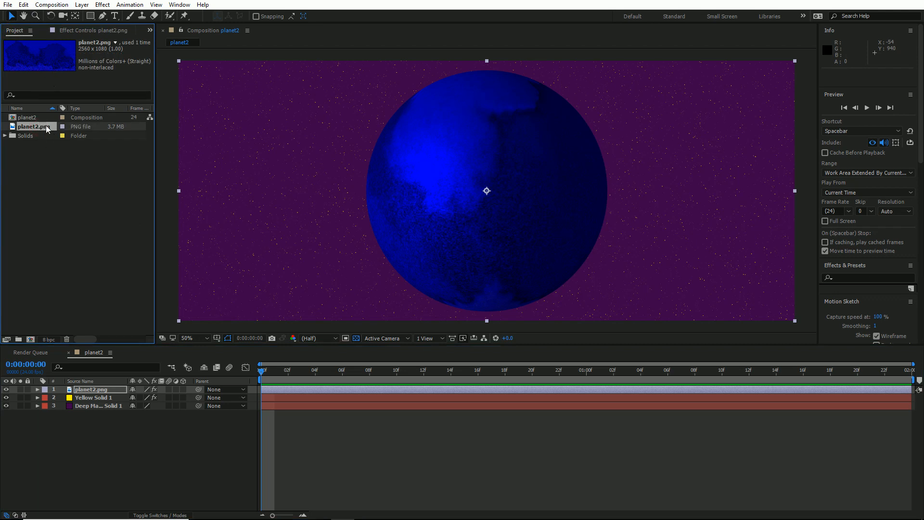
right_click(46, 127)
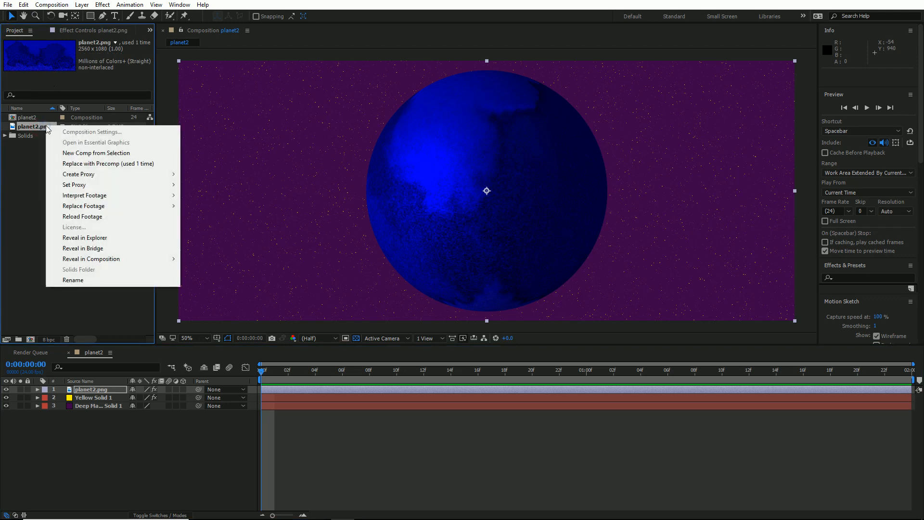
left_click(111, 207)
left_click(230, 206)
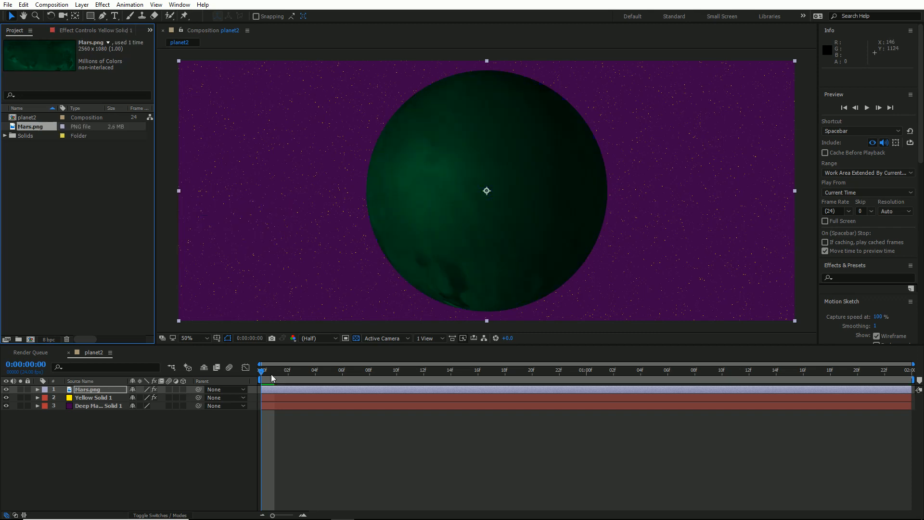
left_click_drag(262, 380, 203, 351)
key("space")
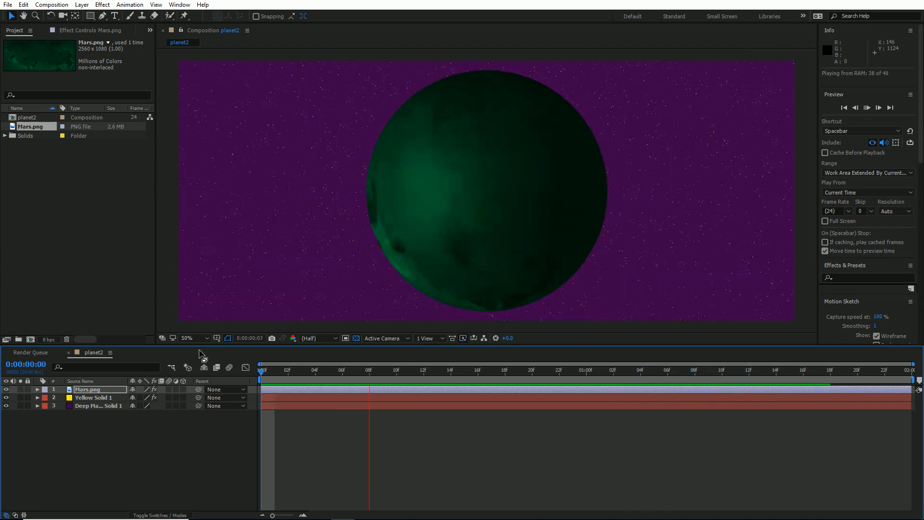
key("space")
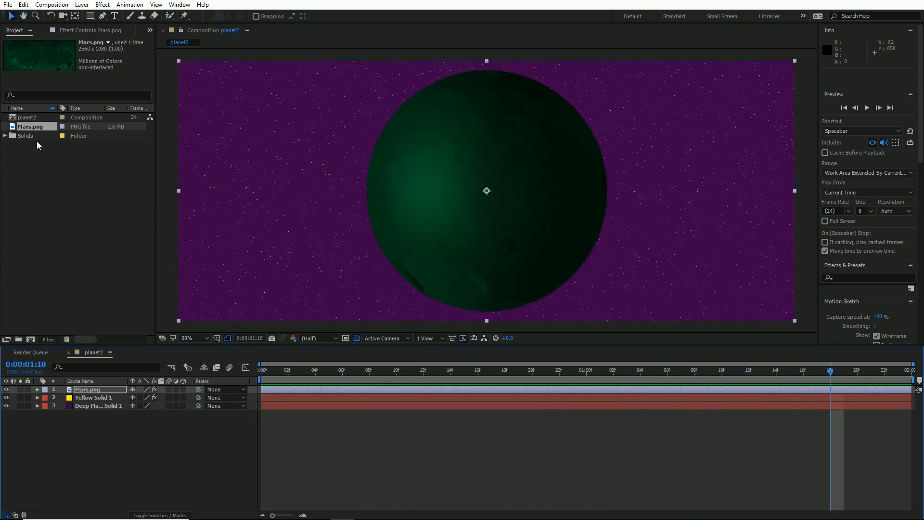
- Replace the planet's footage with Mars1.png and preview the rotation from the first frame
right_click(34, 127)
mouse_move(73, 206)
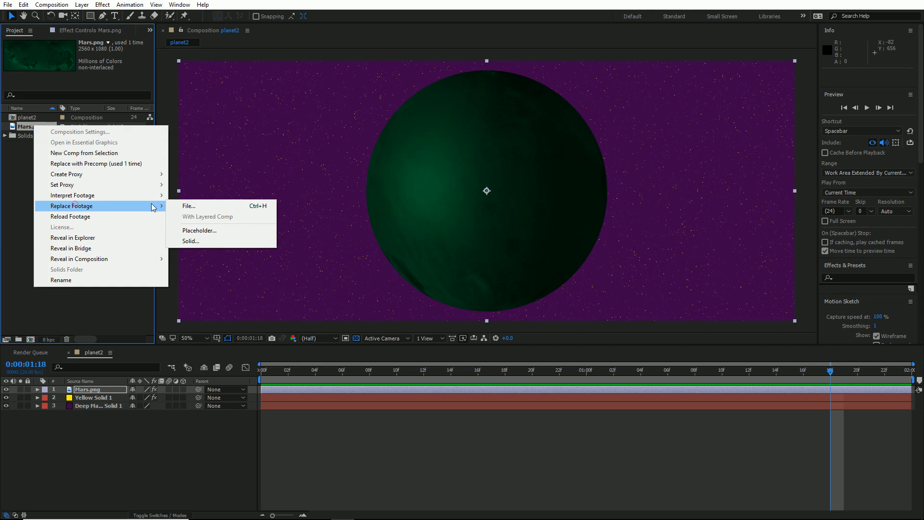
left_click(188, 205)
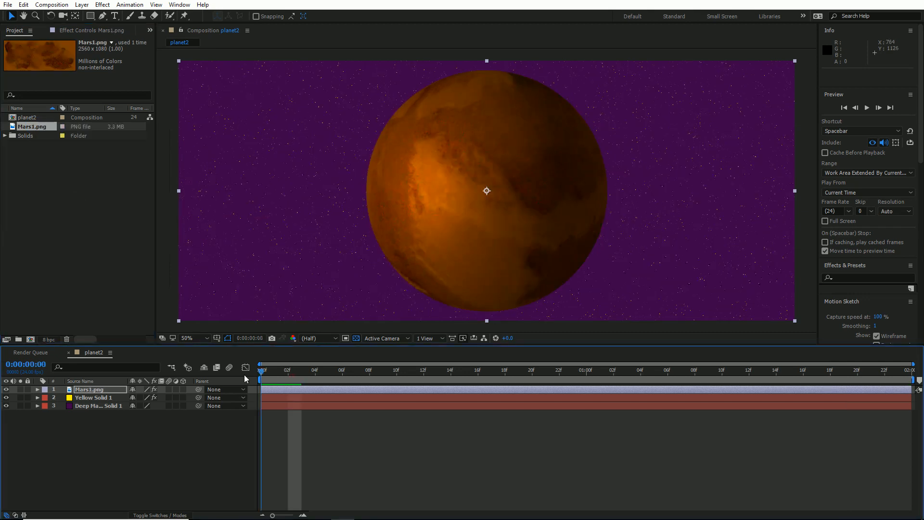
key("space")
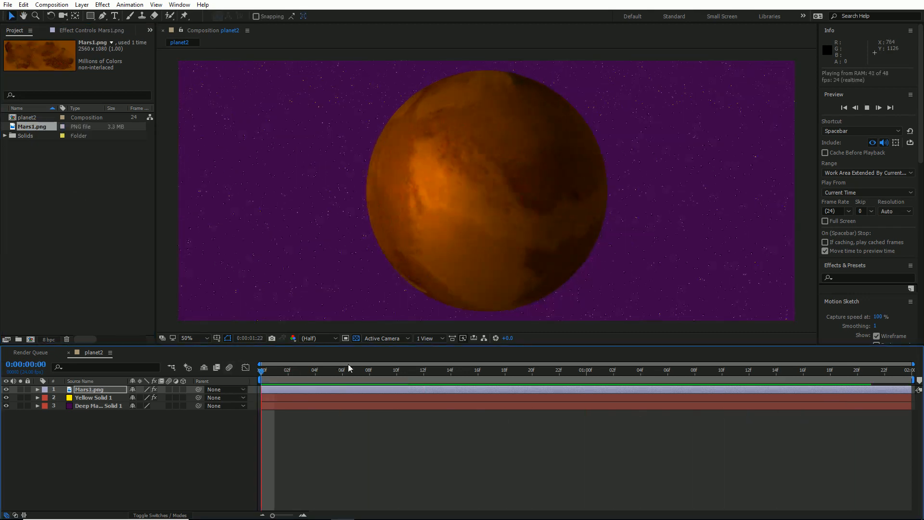
key("space")
left_click_drag(340, 378, 224, 371)
key("space")
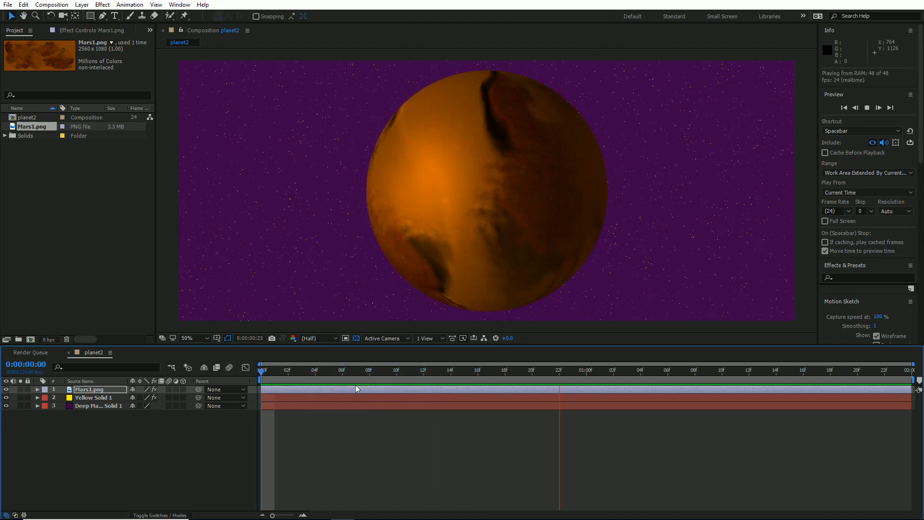
key("space")
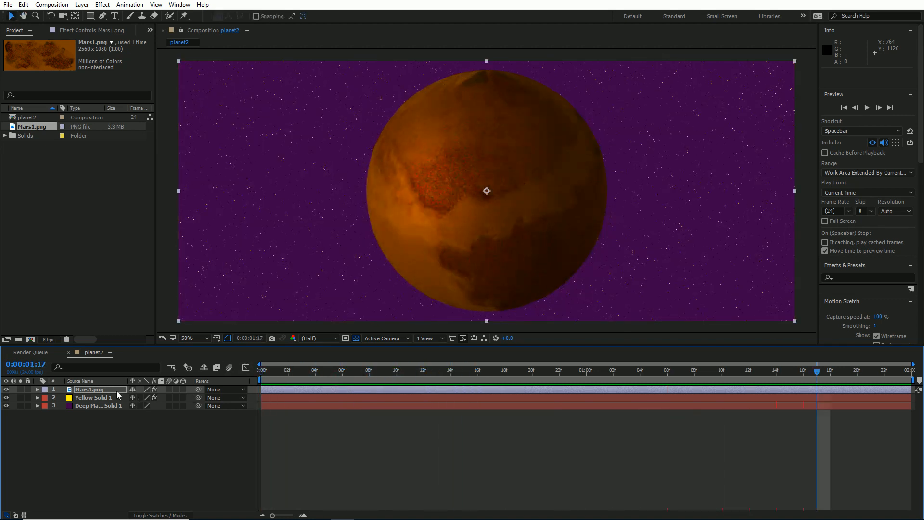
- Tilt the planet by setting the CC Sphere Rotation Z to -22° and preview the animation
key("r")
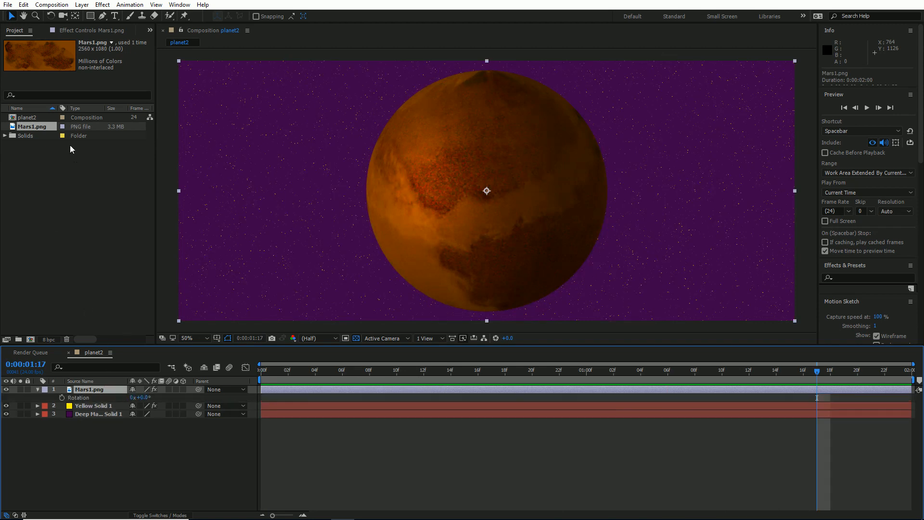
left_click(80, 32)
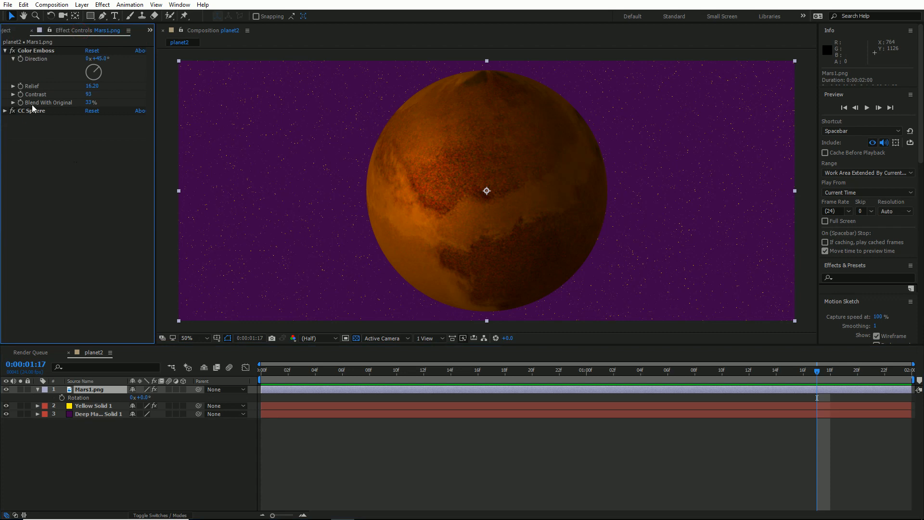
left_click(4, 111)
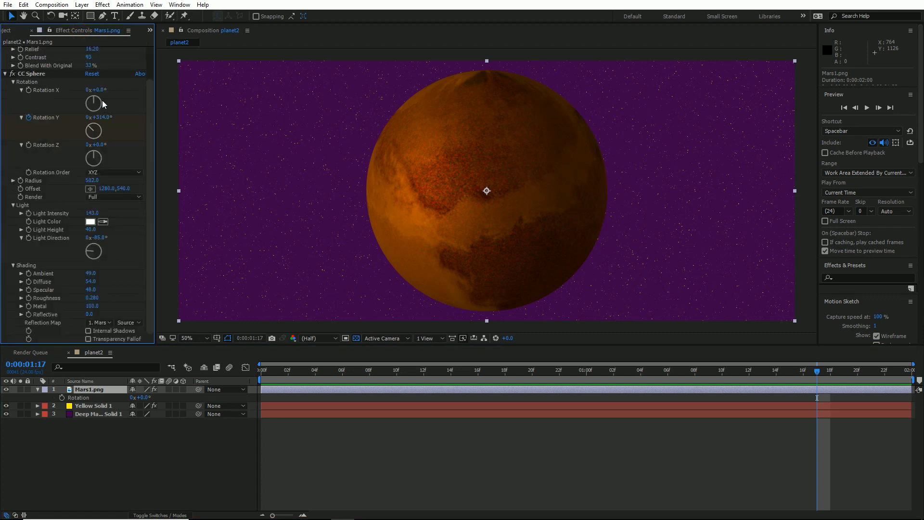
left_click_drag(102, 92, 109, 91)
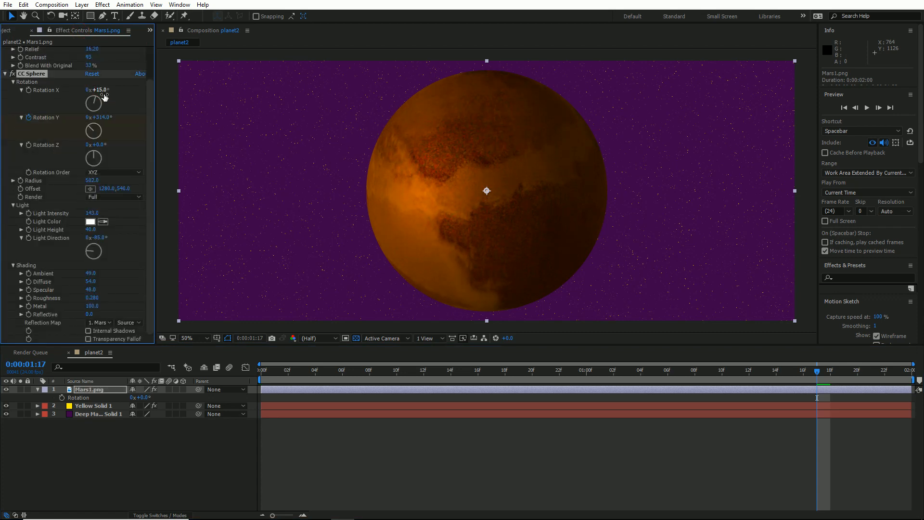
key("ctrl+z")
left_click_drag(99, 144, 89, 143)
key("space")
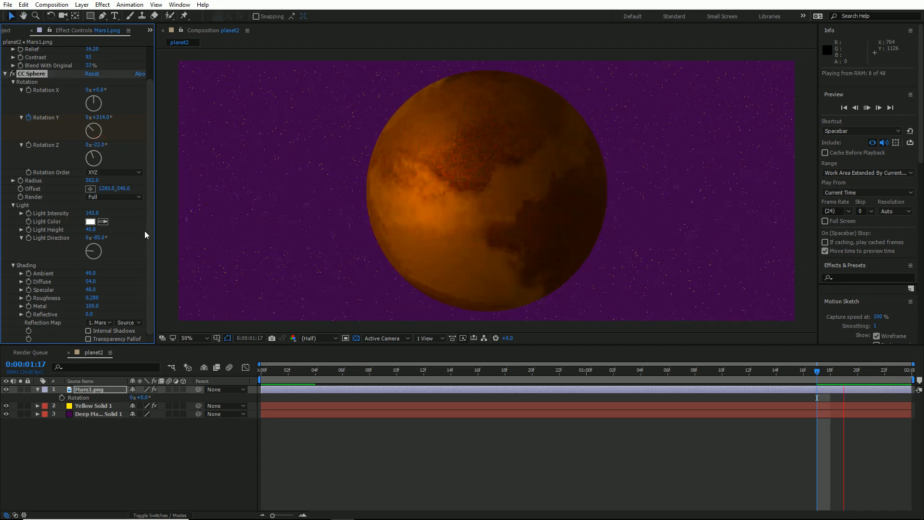
- Set the Mars1.png layer's Rotation to -5° and preview the result
left_click(103, 390)
mouse_move(137, 398)
left_mouse_down()
mouse_move(151, 396)
mouse_move(140, 396)
left_mouse_up()
key("space")
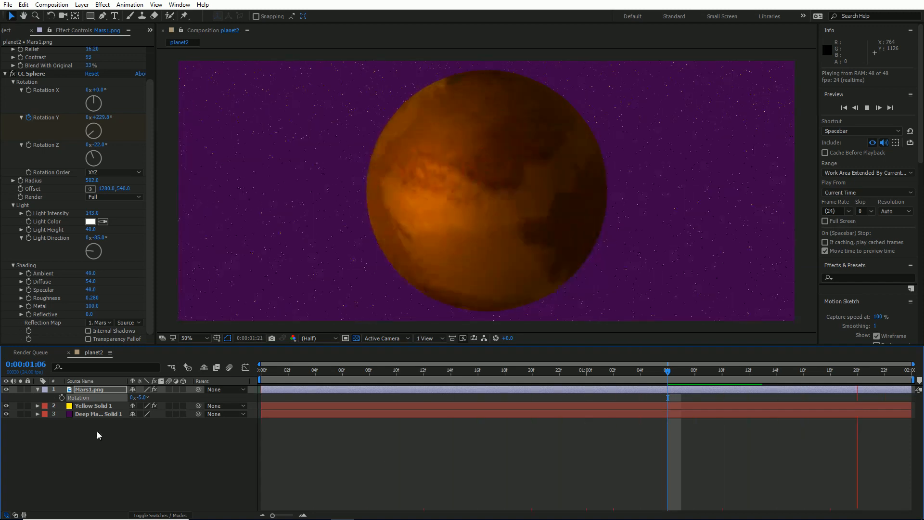
key("space")
- Hide the yellow and purple solid layers and pre-compose all three layers as Pre-comp 1
left_click_drag(6, 407, 6, 415)
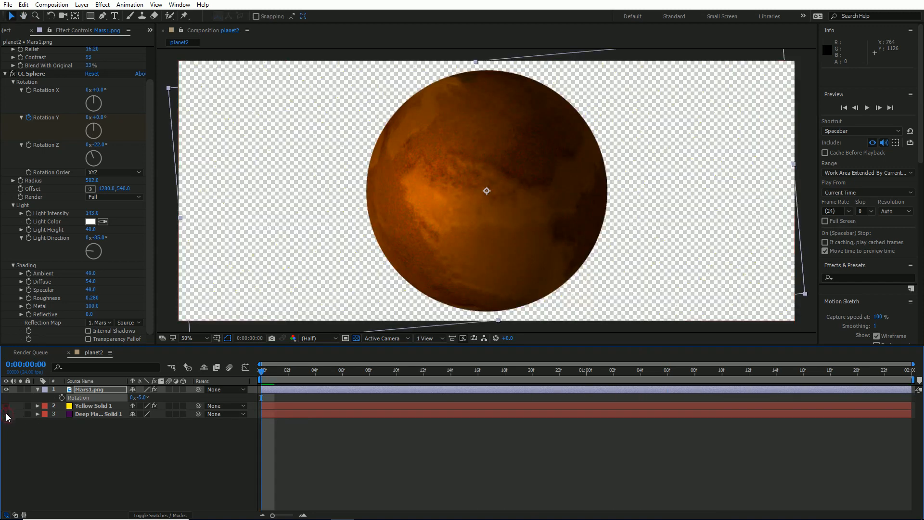
left_click_drag(105, 457, 96, 390)
right_click(96, 390)
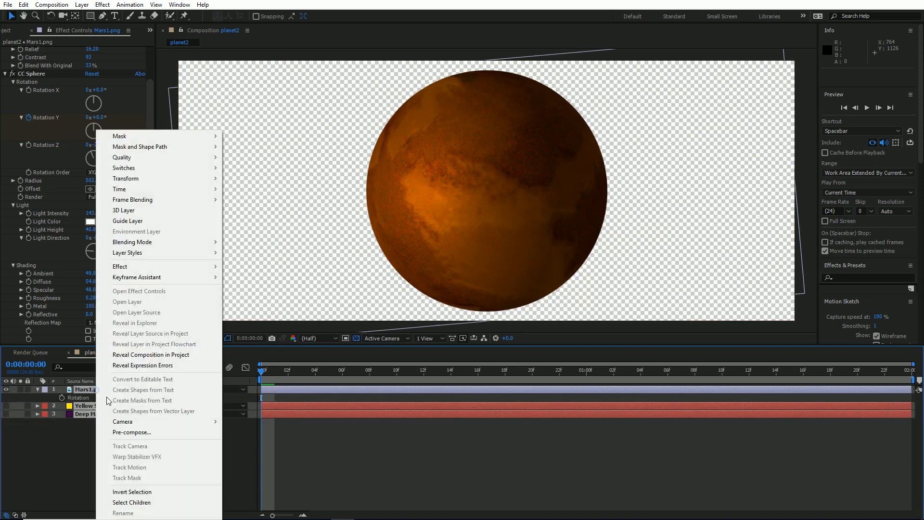
left_click(138, 433)
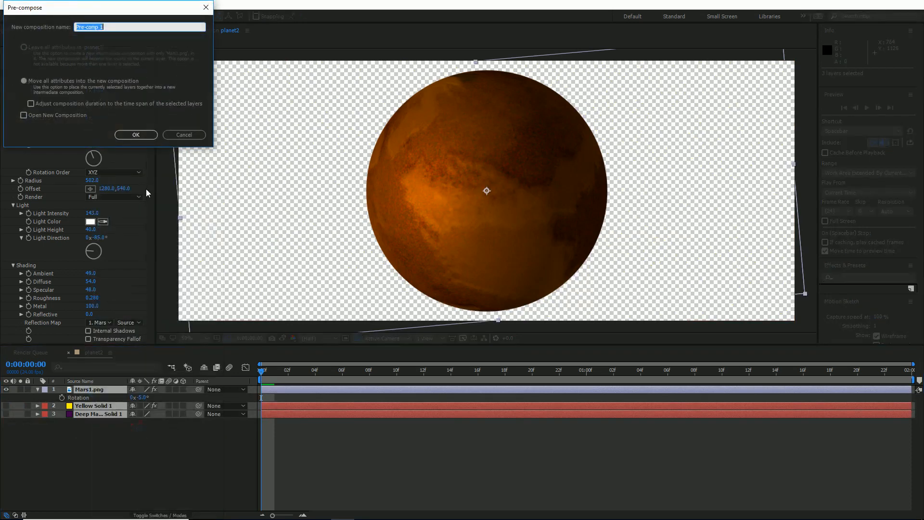
key("Return")
- Change the planet2 composition's size to 512 × 512 px
left_click(103, 391)
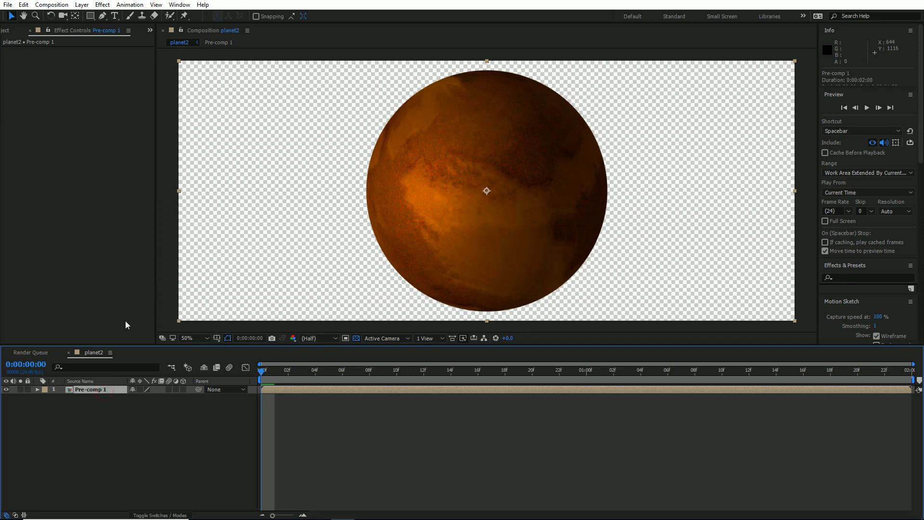
key("ctrl+k")
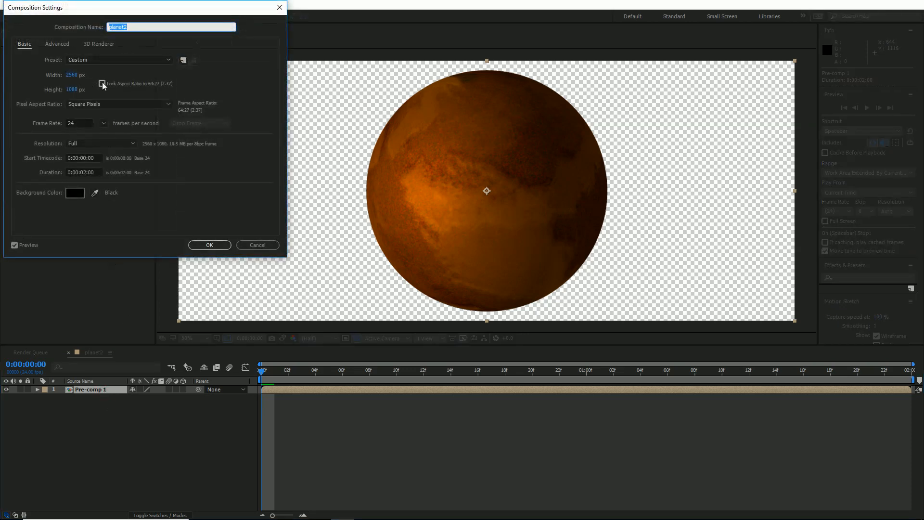
left_click(71, 75)
type("512")
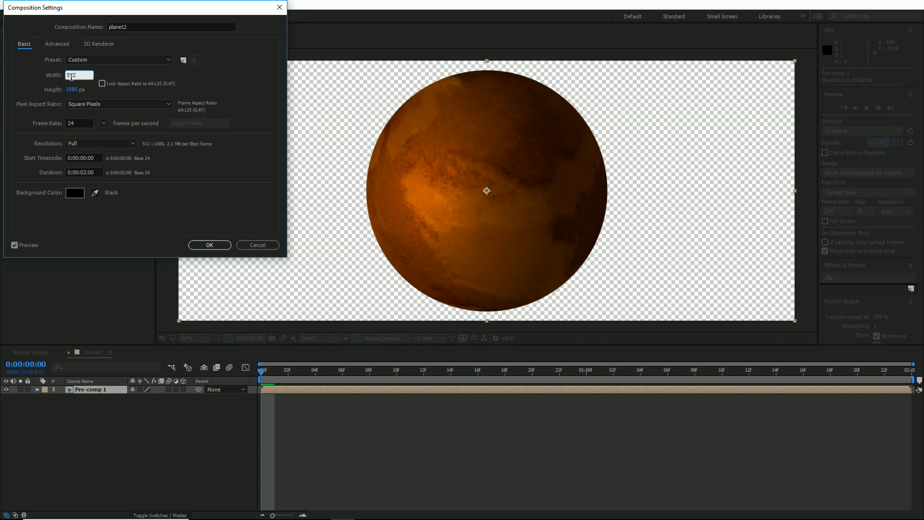
key("Tab")
type("512")
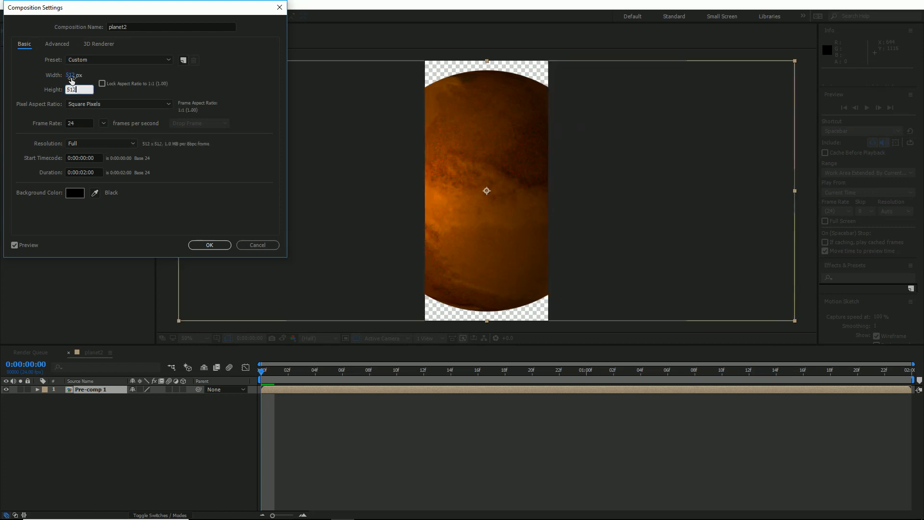
key("Return")
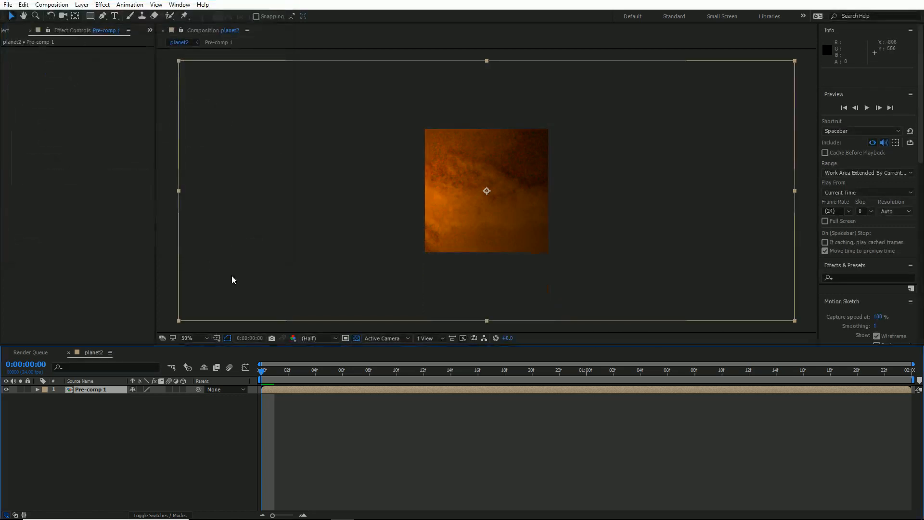
- Scale the Pre-comp 1 layer to 49% to fit the whole planet inside the square composition
key("s")
left_click(163, 398)
type("22")
key("Return")
left_click(156, 398)
type("40")
key("Return")
left_click(157, 398)
type("50")
key("Return")
left_click_drag(162, 395, 158, 395)
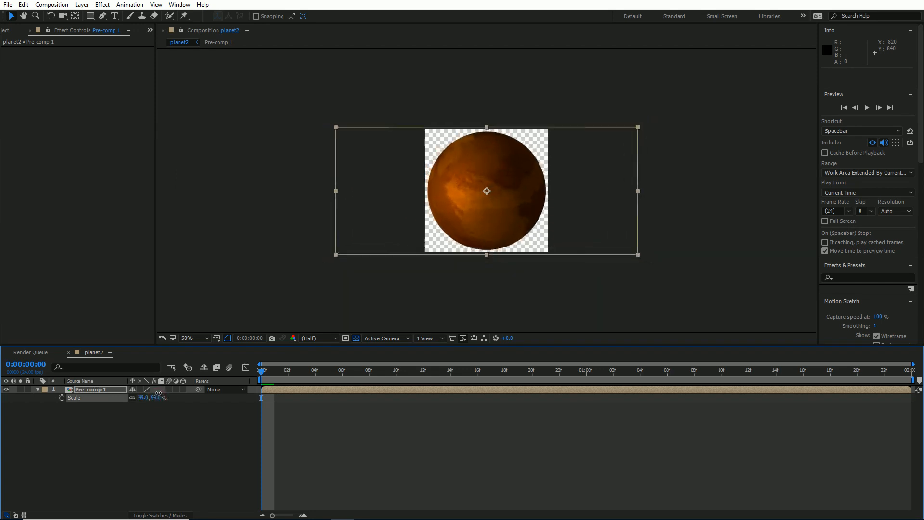
- Preview the planet's rotation, run the Sheetah script and place its window over the empty Effect Controls area
key("space")
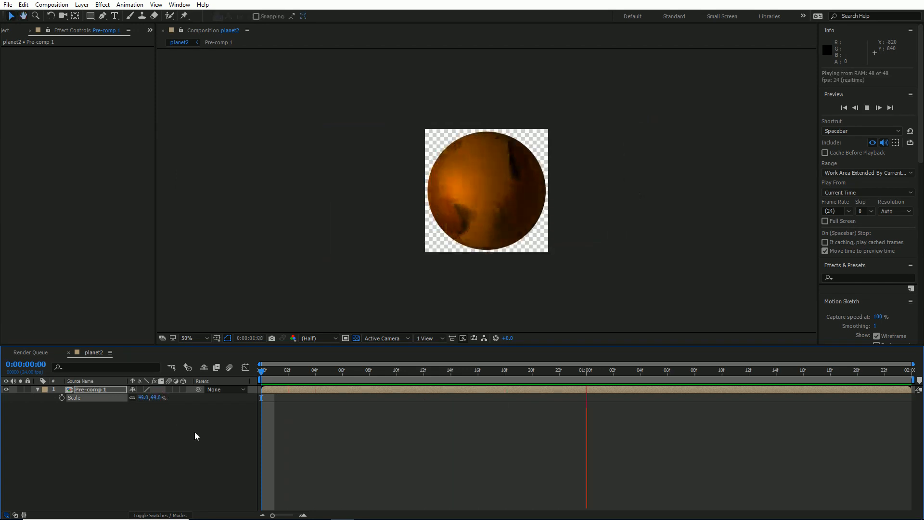
key("space")
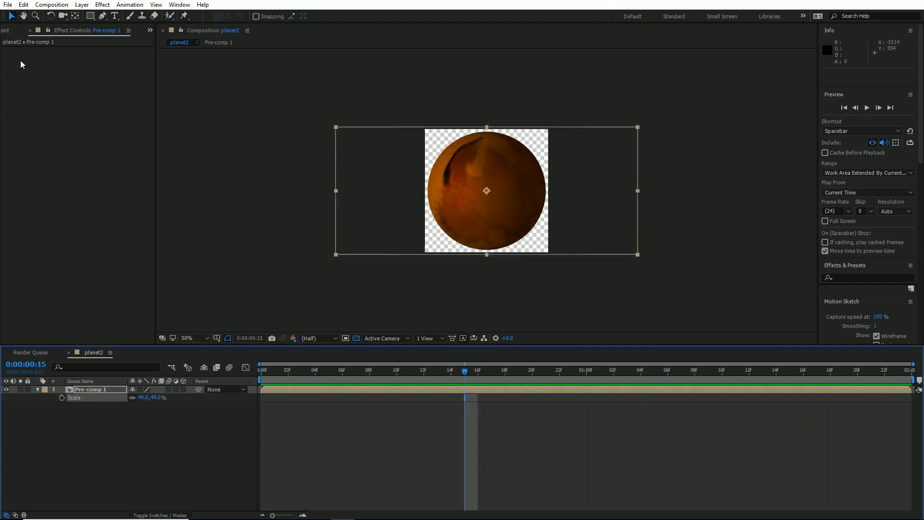
left_click(7, 5)
mouse_move(96, 284)
left_click(202, 284)
double_click(113, 86)
left_click_drag(455, 191, 77, 114)
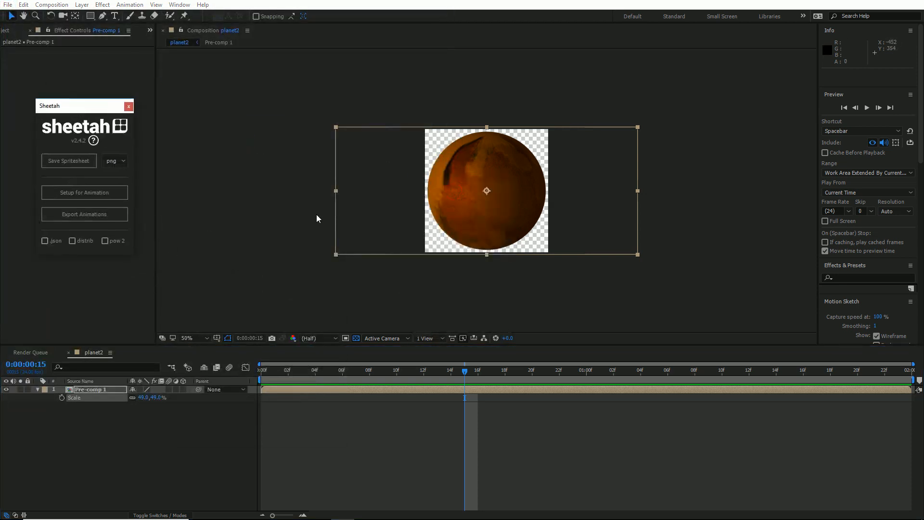
- Add the planet2 composition to the render queue
left_click(162, 463)
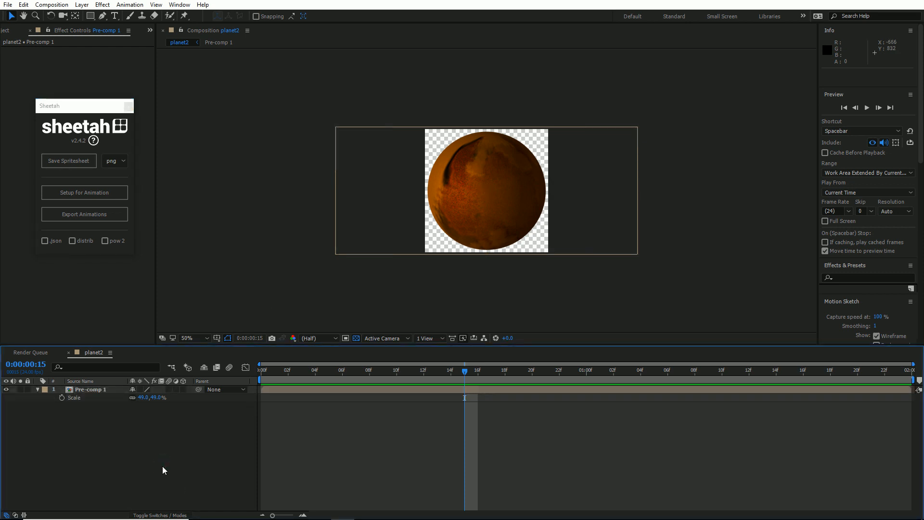
key("ctrl+m")
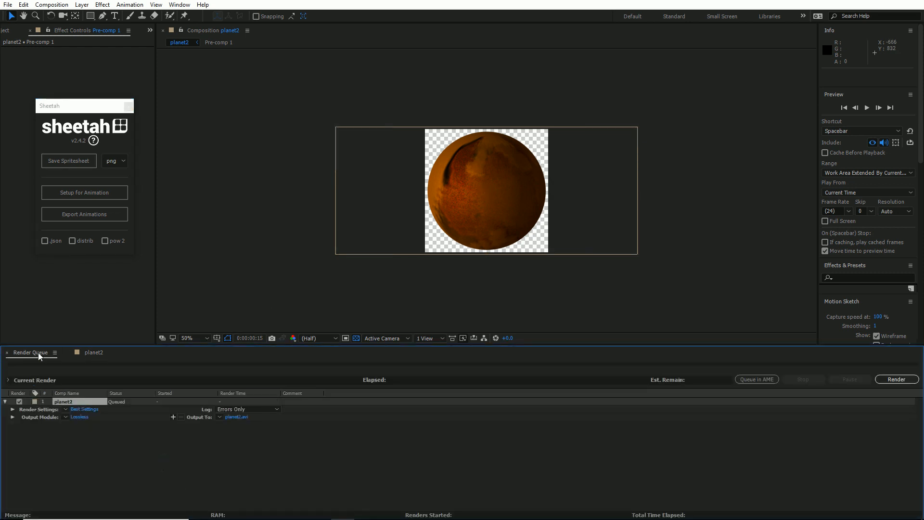
left_click(79, 417)
left_click(137, 53)
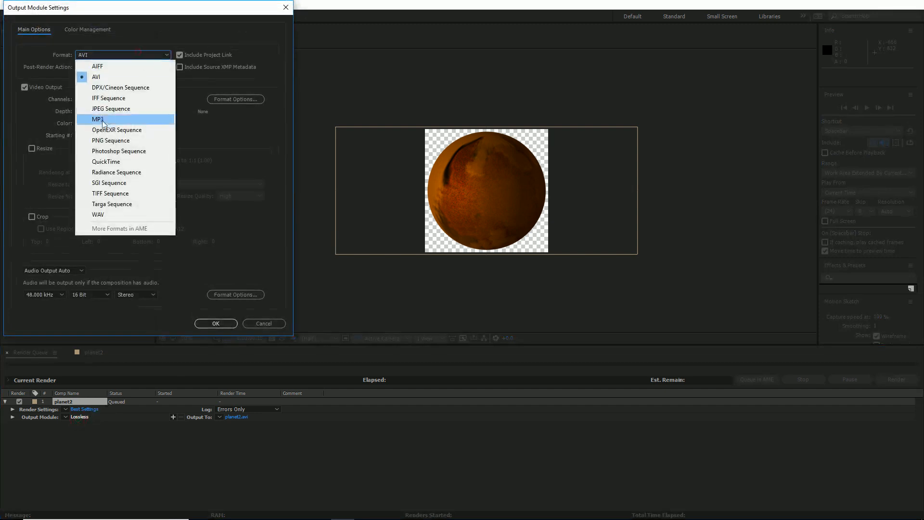
left_click(126, 151)
left_click(125, 53)
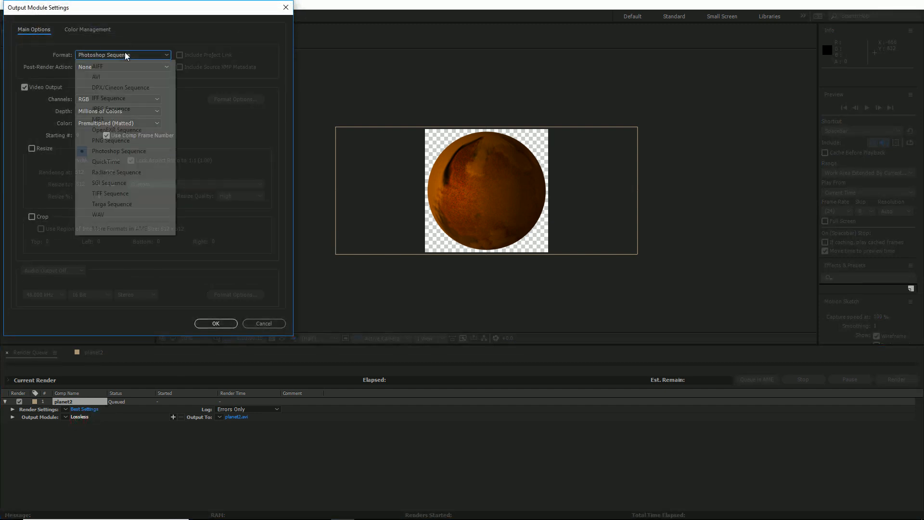
left_click(113, 144)
left_click(110, 100)
left_click(108, 132)
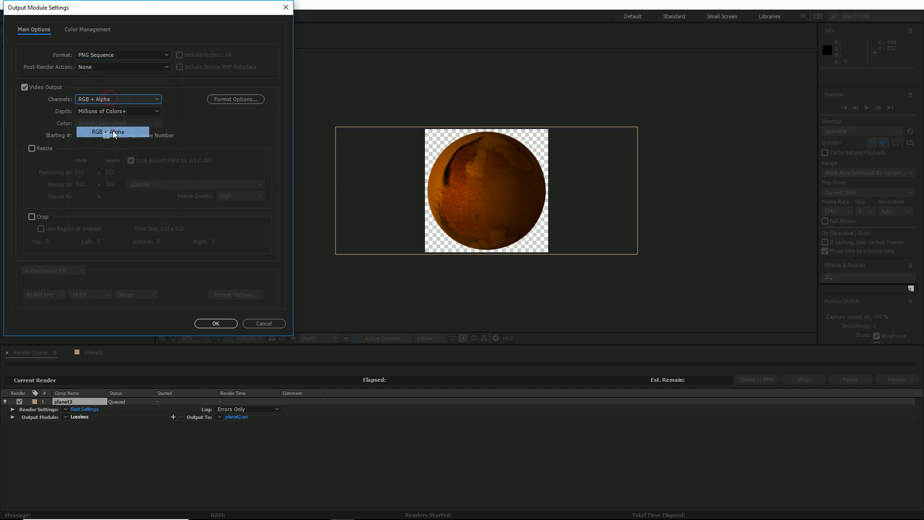
left_click(263, 324)
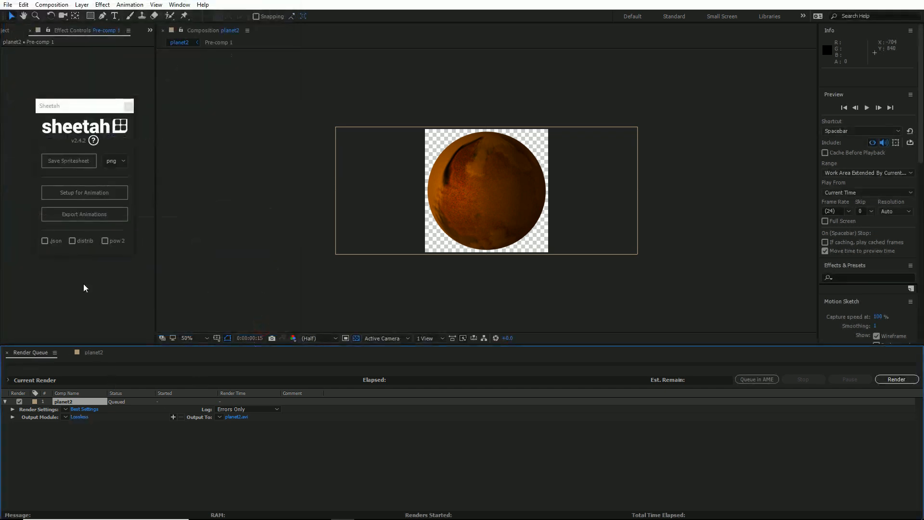